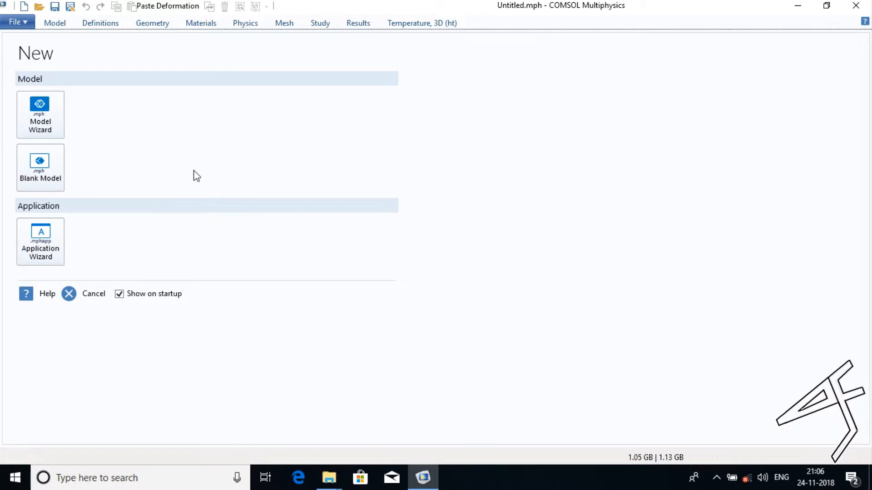
Start a new 2D model with the wizard and add the Solid Mechanics physics interface from Structural Mechanics.
click(66, 136)
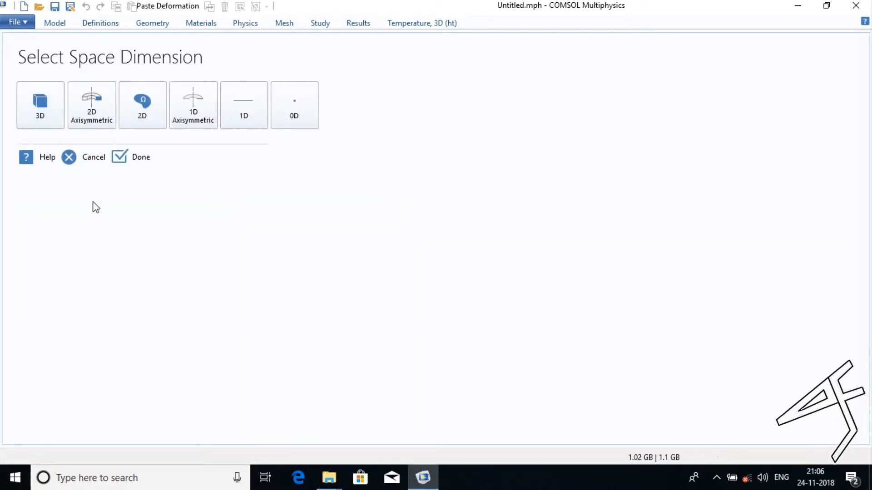
click(142, 106)
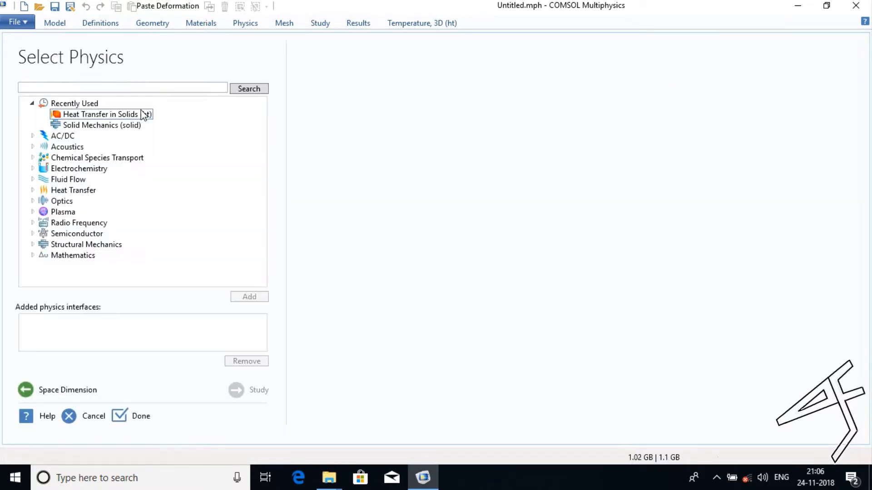
click(32, 245)
click(73, 255)
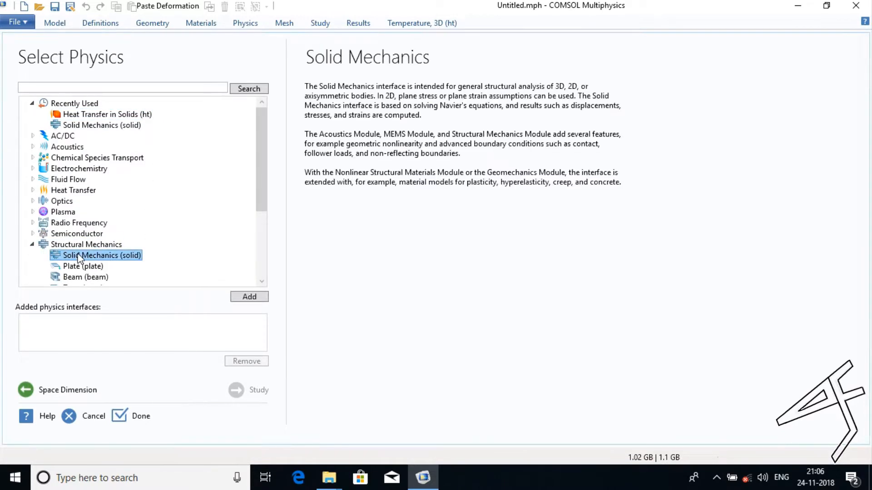
click(255, 299)
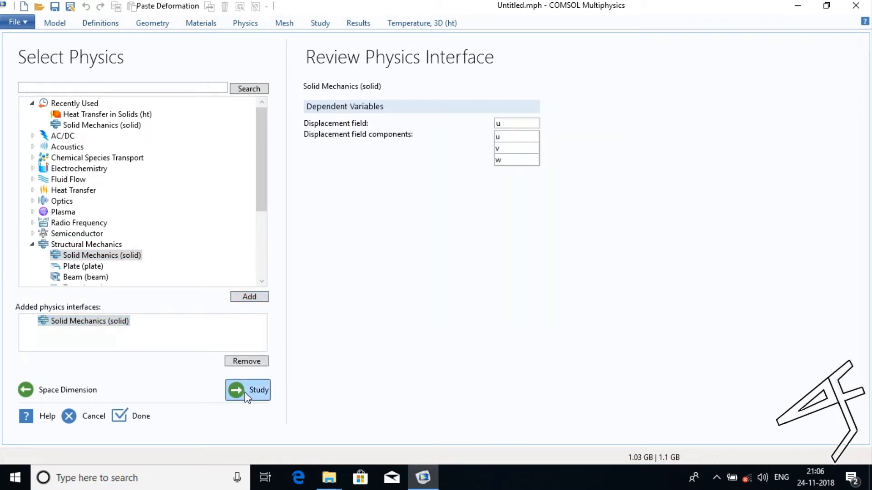
Finish the model setup with a Stationary study and reset the desktop layout.
click(247, 397)
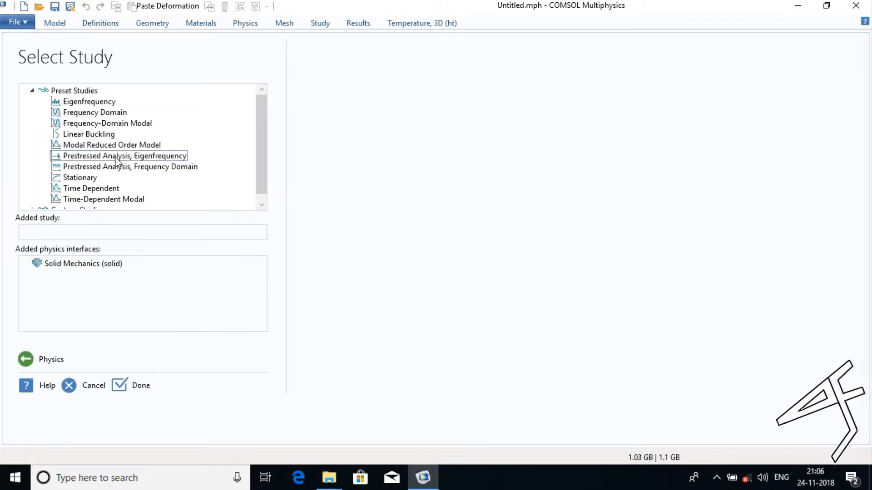
click(80, 177)
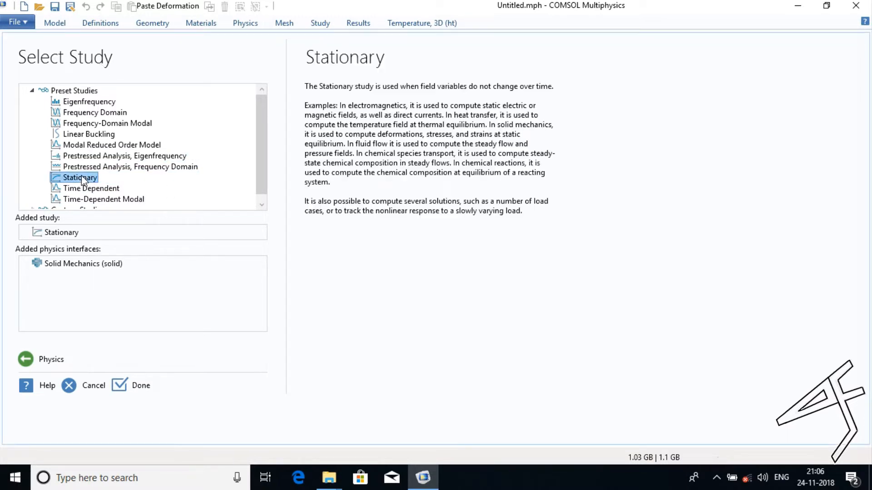
click(127, 389)
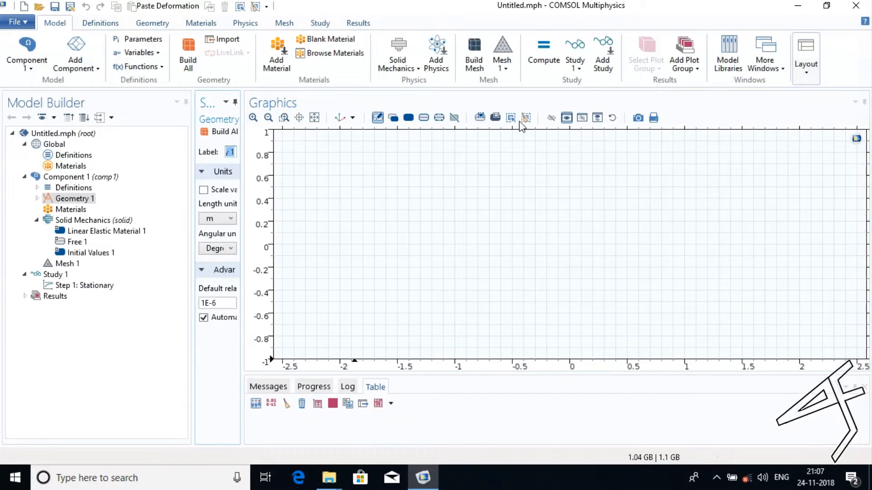
click(806, 71)
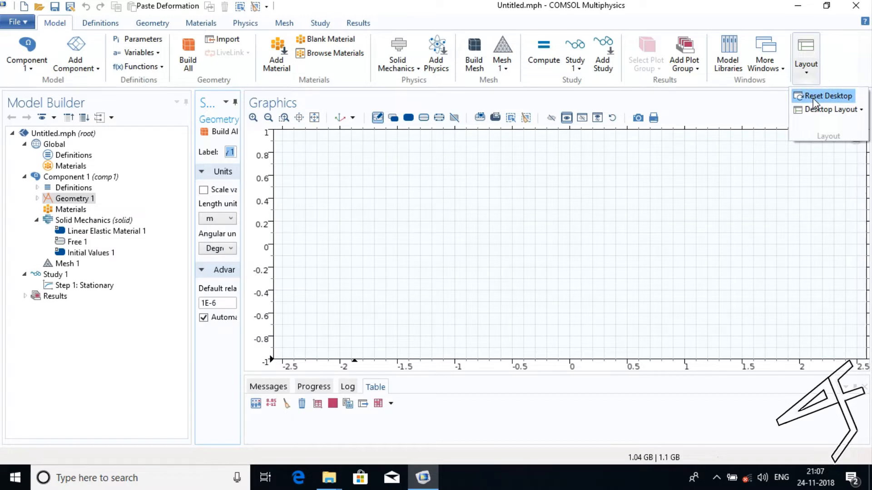
click(827, 96)
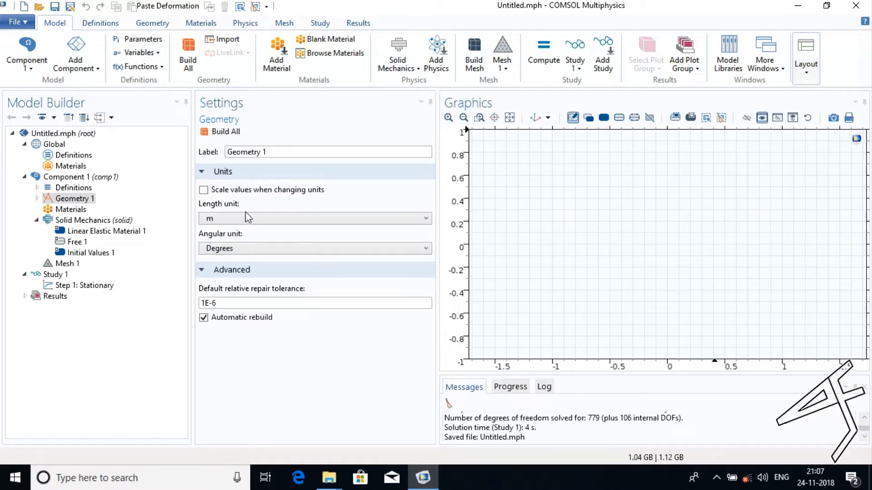
Add a Bézier polygon to Geometry 1 with a first linear segment from (0, 0) to (4, 1) m.
click(73, 202)
right_click(74, 206)
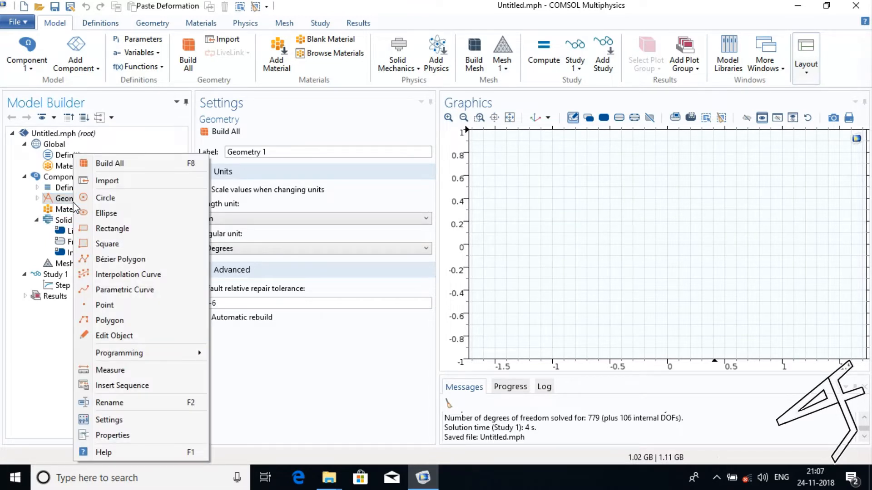
click(116, 261)
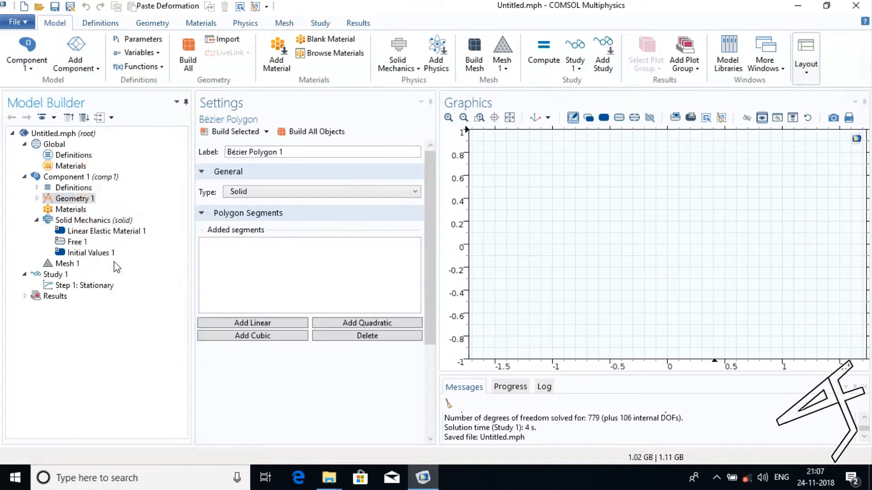
click(244, 323)
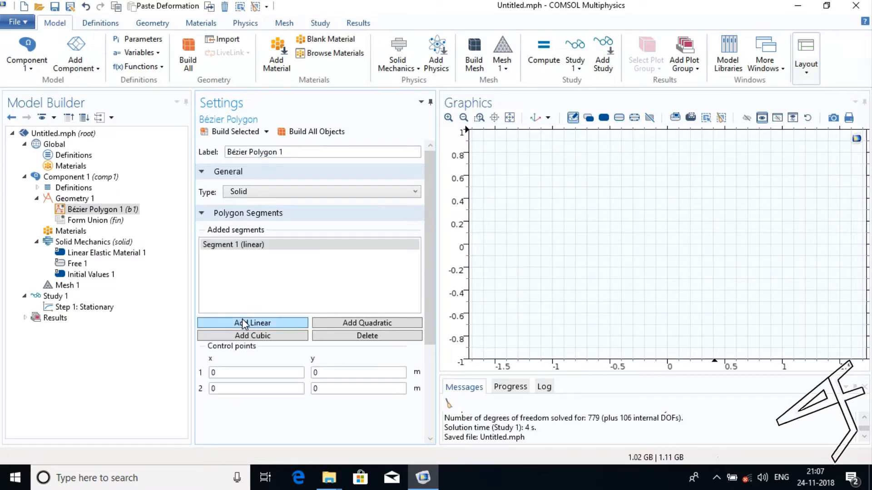
click(236, 389)
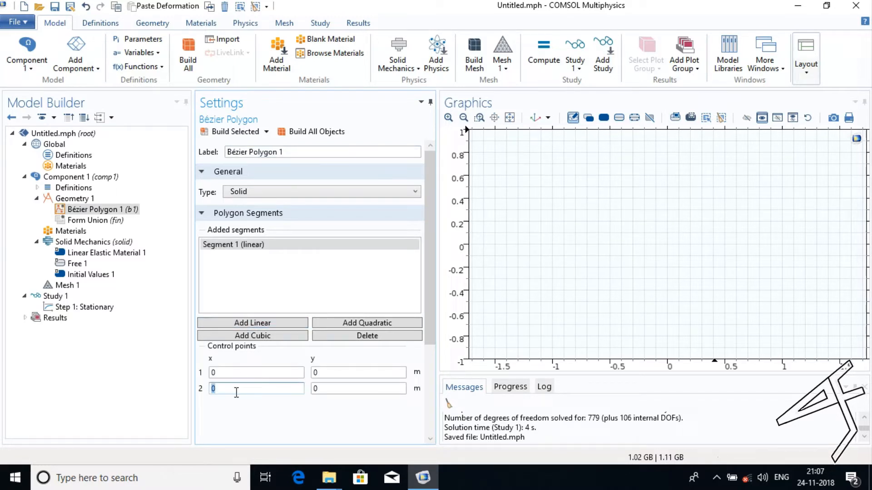
text(4)
click(326, 389)
key(ctrl+a)
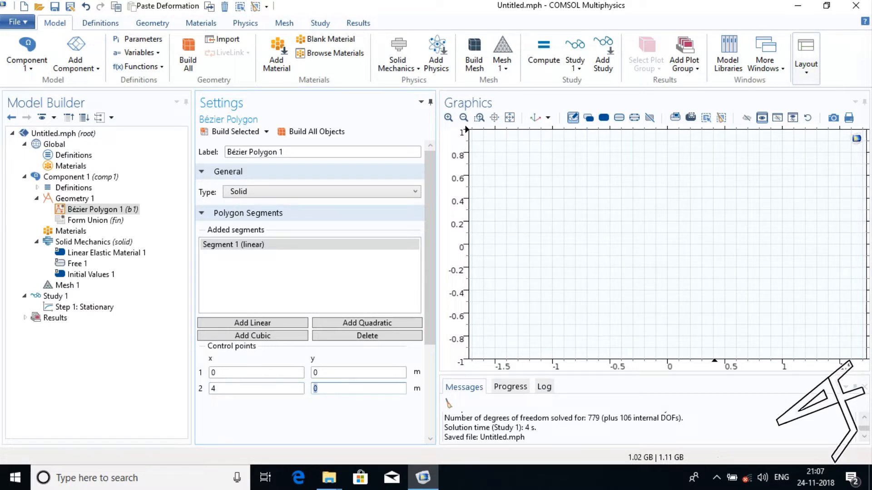
text(1)
Add a second linear segment to the polygon, running from (4, 1) to (4, 3) m.
click(289, 327)
click(269, 389)
key(ctrl+a)
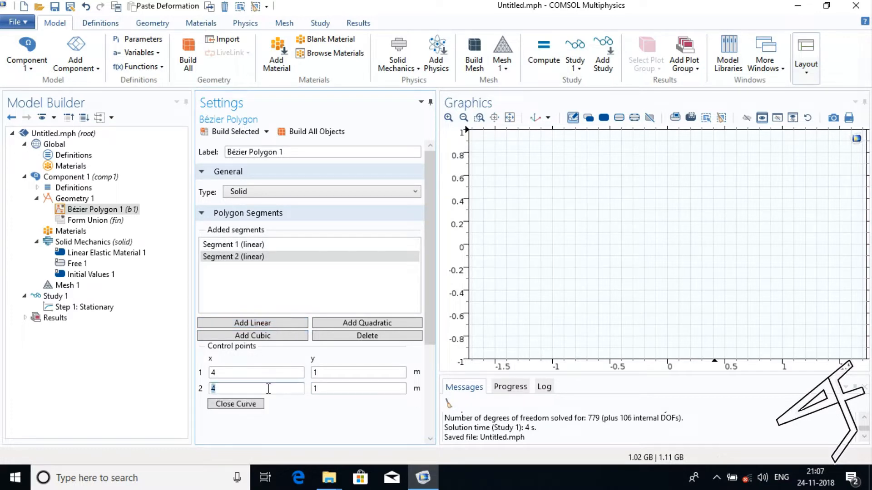
click(335, 390)
key(ctrl+a)
text(3)
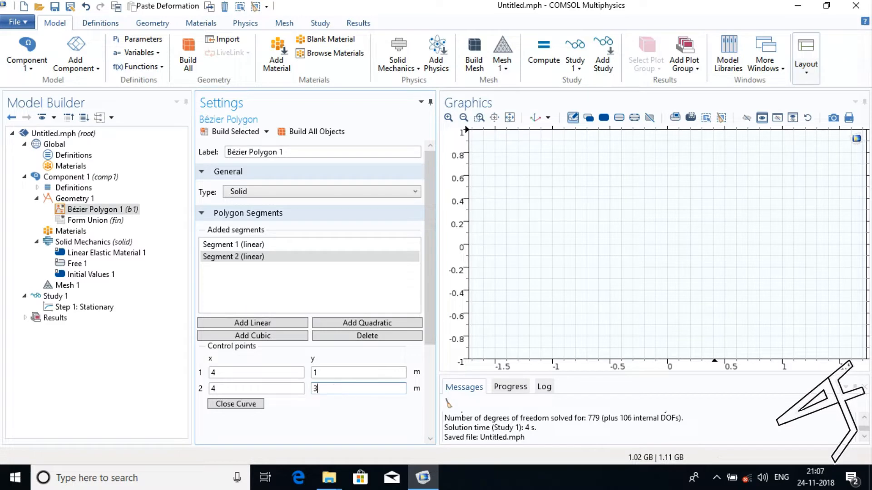
Finish the polygon with linear segments to (0, 4) m and back to the origin, and build all objects.
click(281, 324)
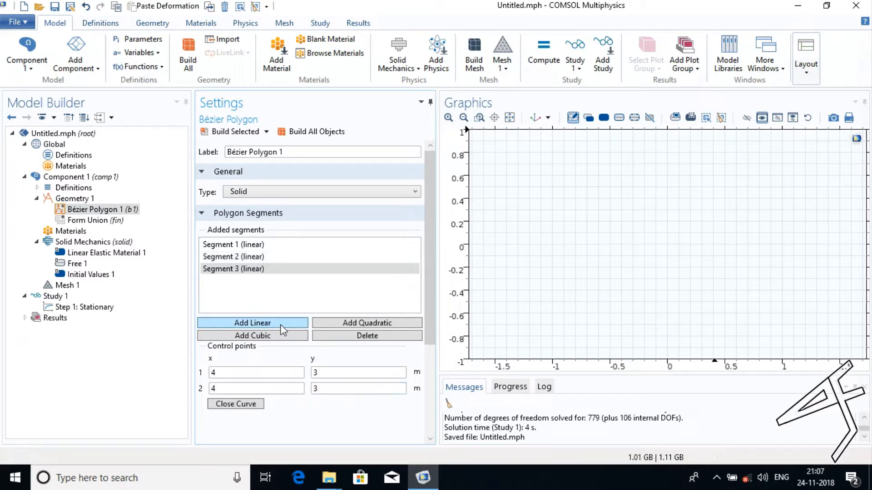
click(269, 390)
text(0)
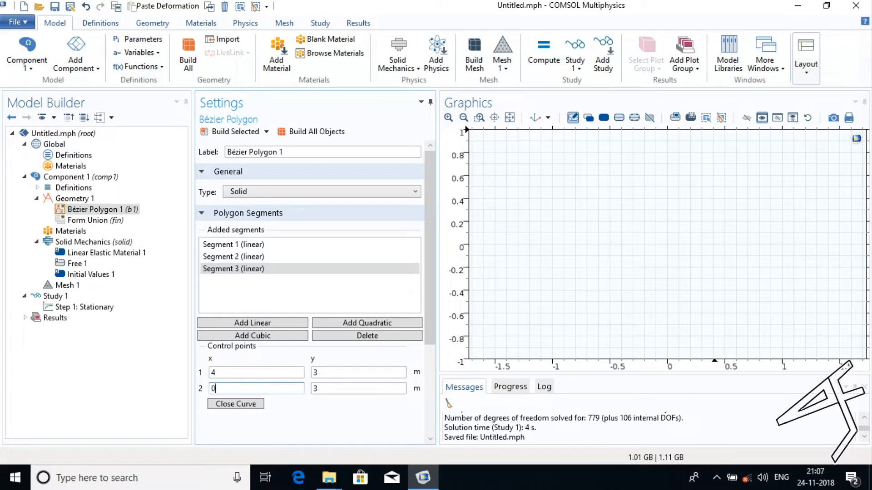
click(327, 390)
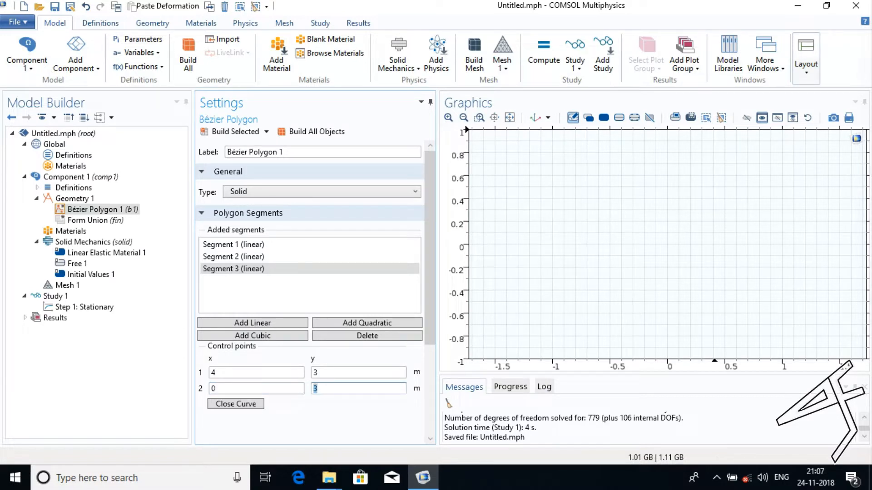
text(4)
click(288, 326)
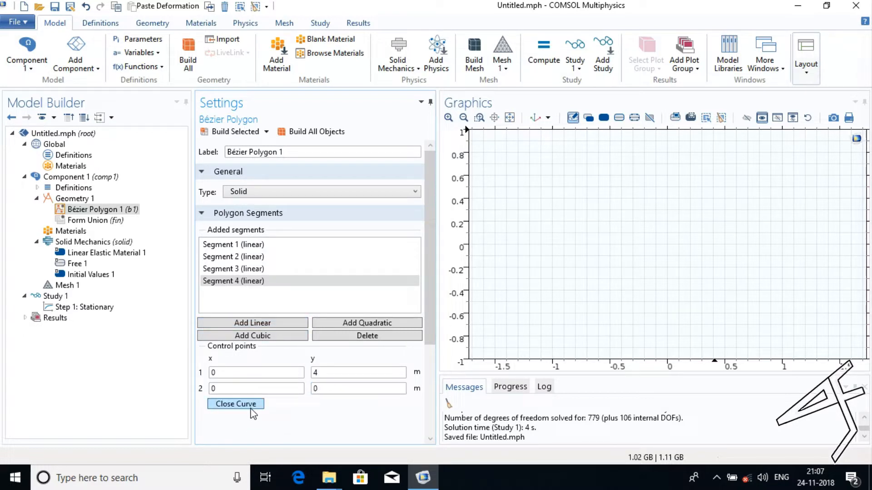
click(312, 136)
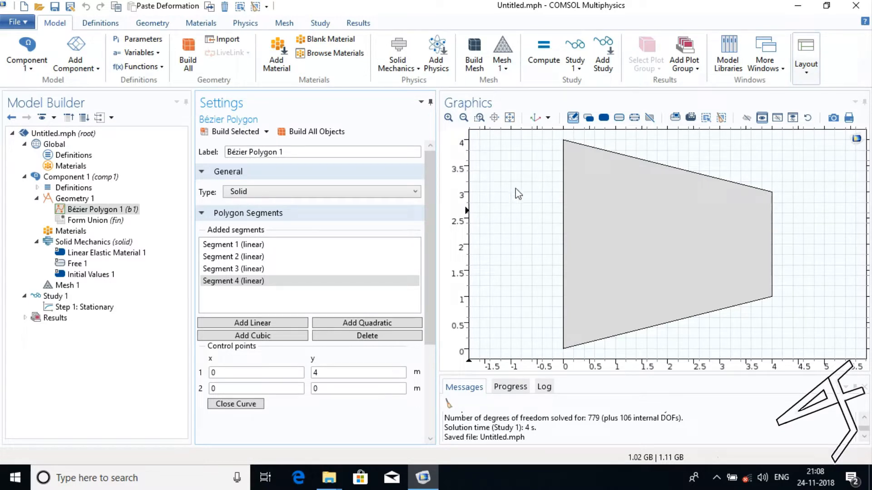
Add a point at x 0, y 2 m on the polygon's vertical edge and build all objects.
click(75, 202)
right_click(76, 202)
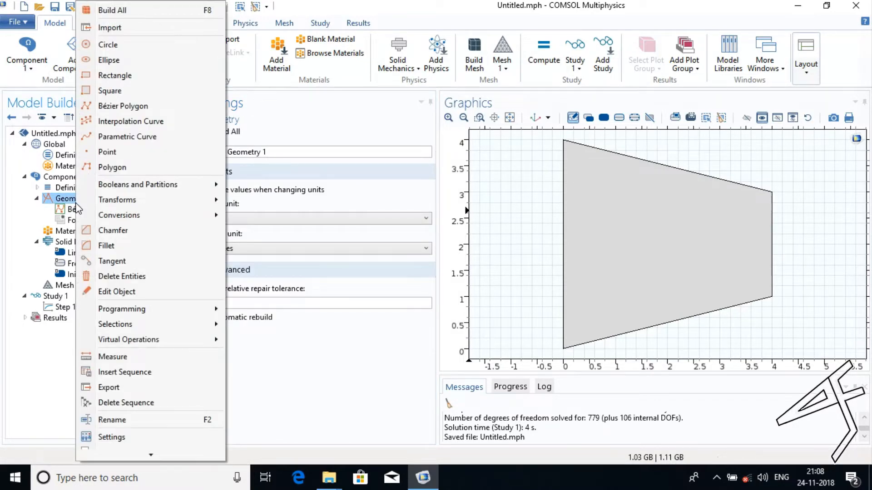
click(117, 153)
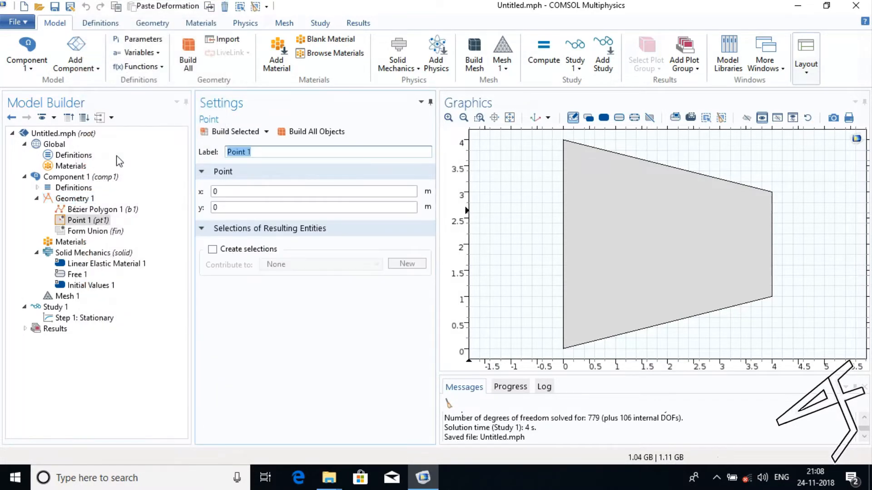
click(252, 207)
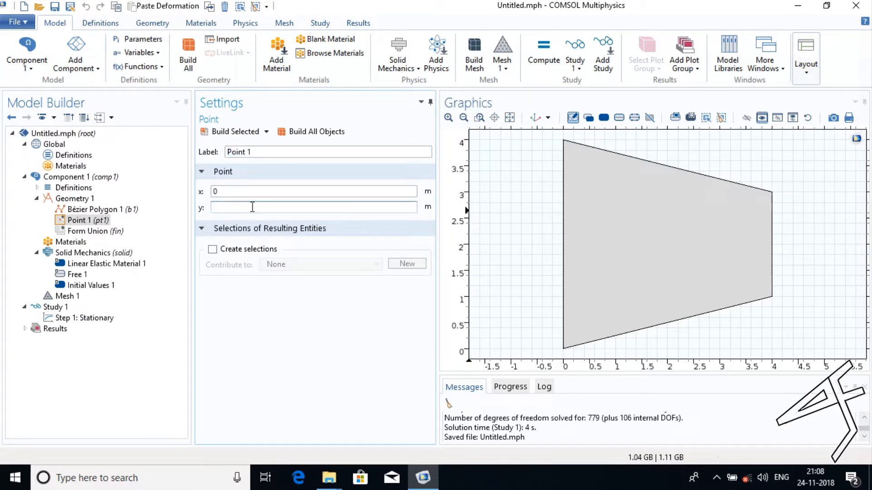
text(2)
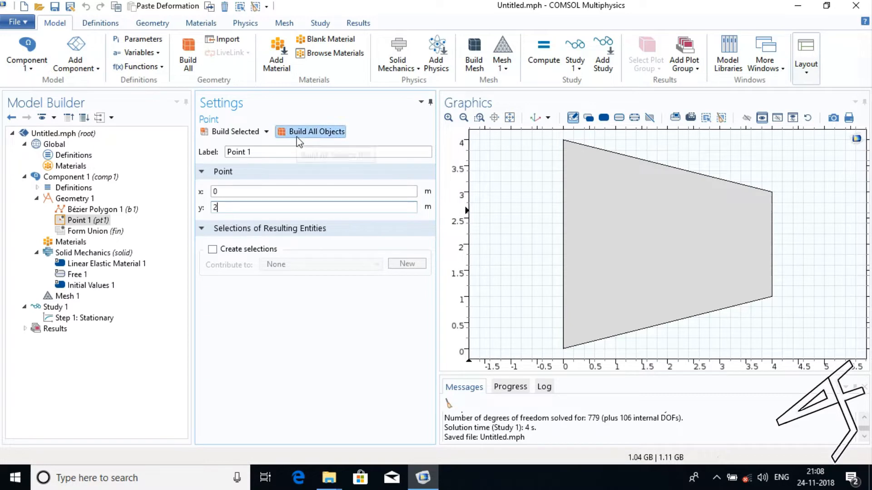
click(313, 131)
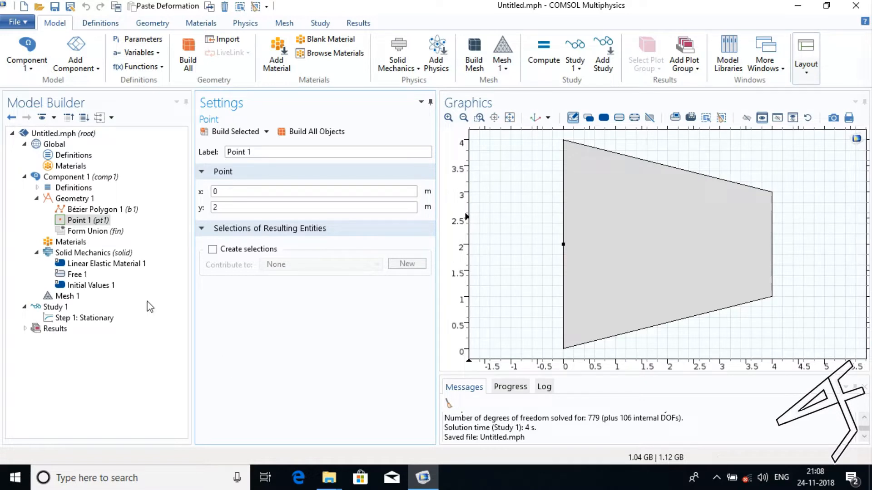
Set the Solid Mechanics 2D approximation to Plane stress with a thickness of 0.1 m.
click(96, 252)
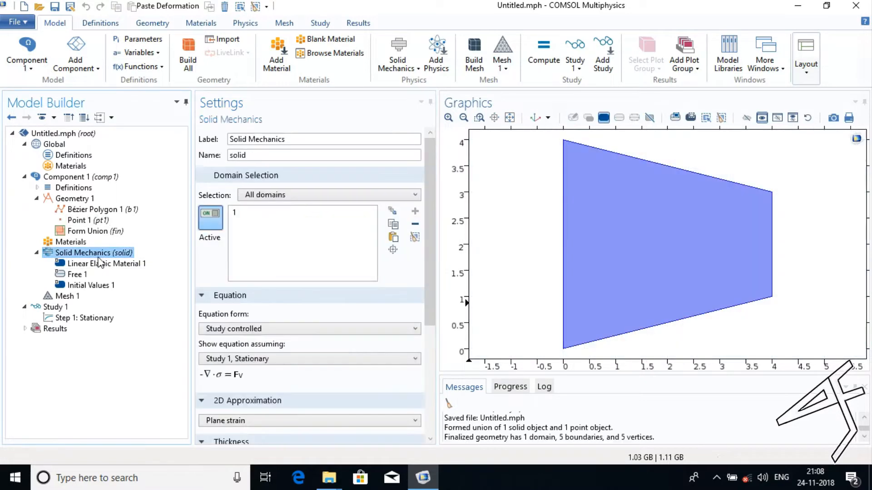
drag(426, 246, 425, 325)
click(331, 291)
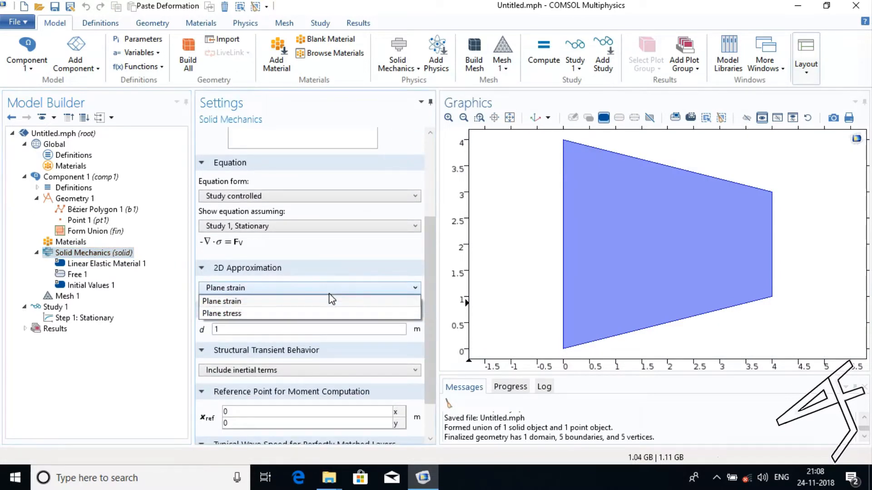
click(325, 314)
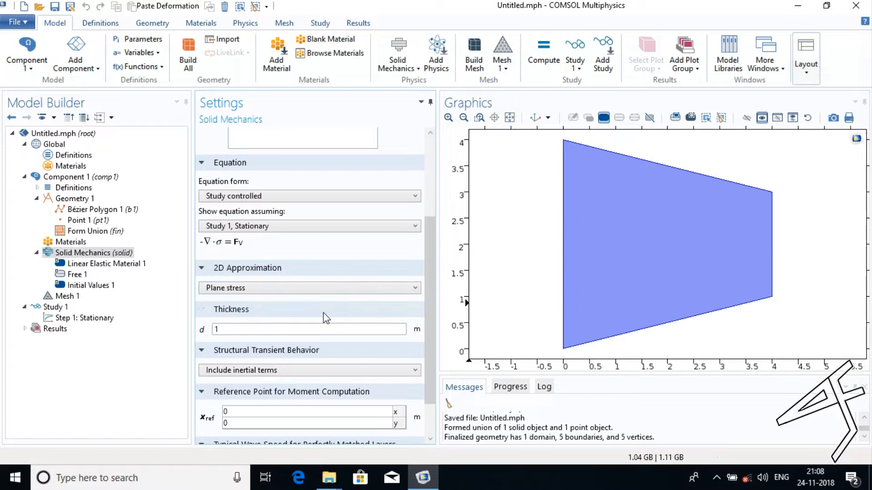
click(297, 333)
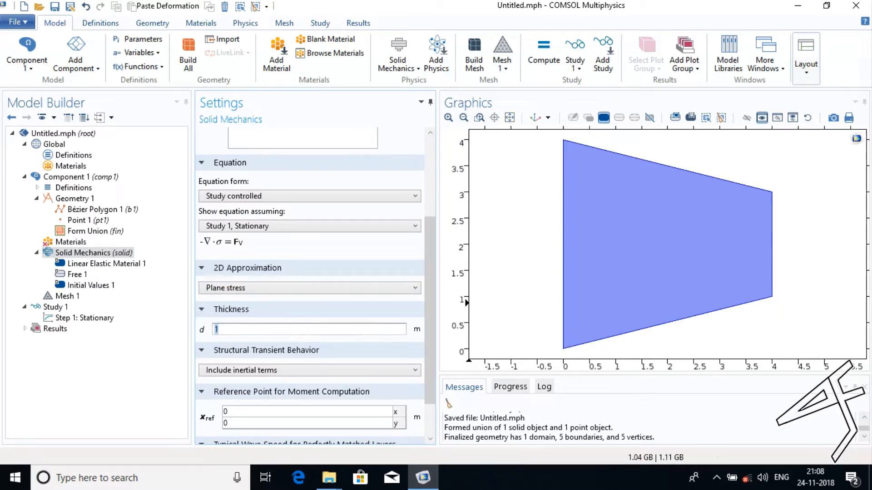
text(0.)
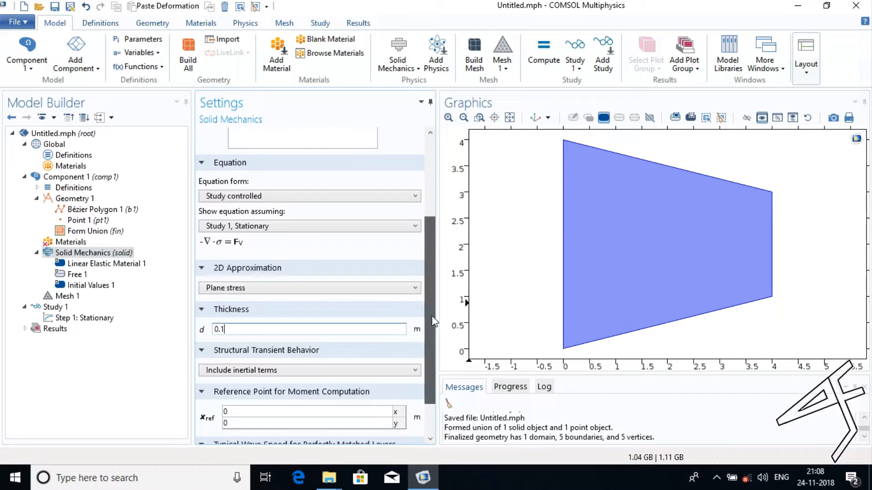
drag(434, 321, 429, 299)
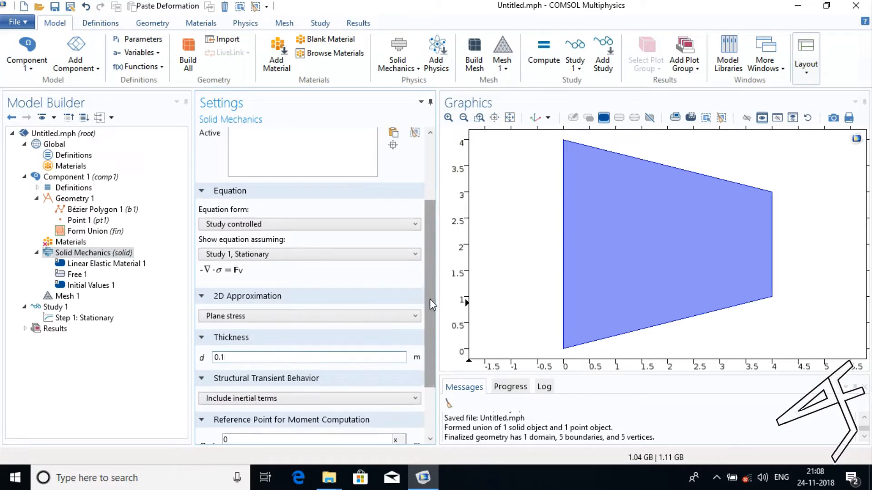
Add a blank material to the component and set its Young's modulus to 210[GPa].
click(71, 242)
right_click(73, 242)
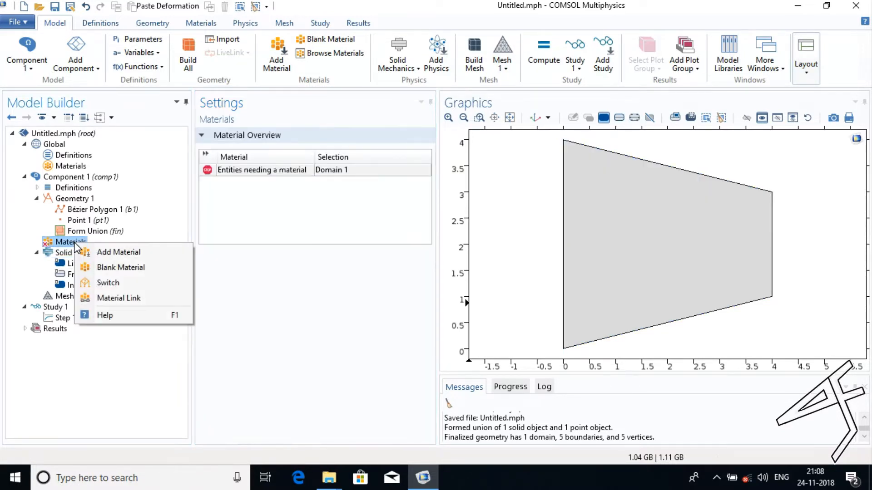
click(111, 267)
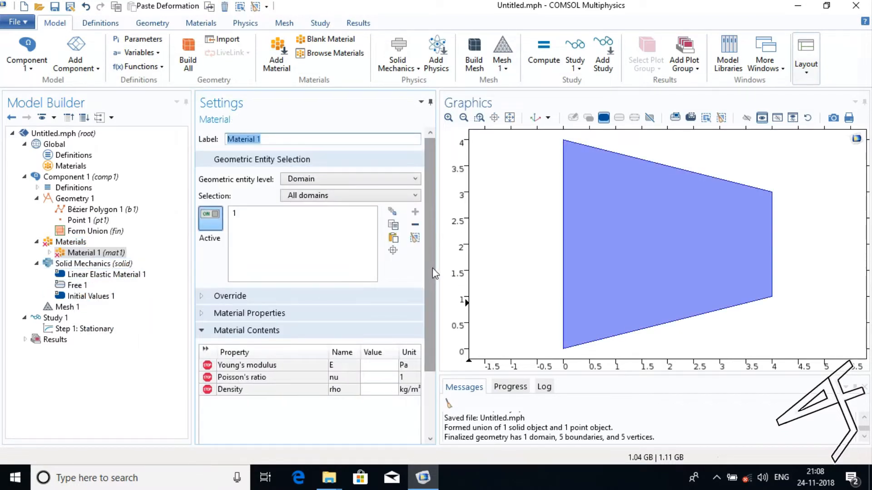
drag(433, 273, 431, 335)
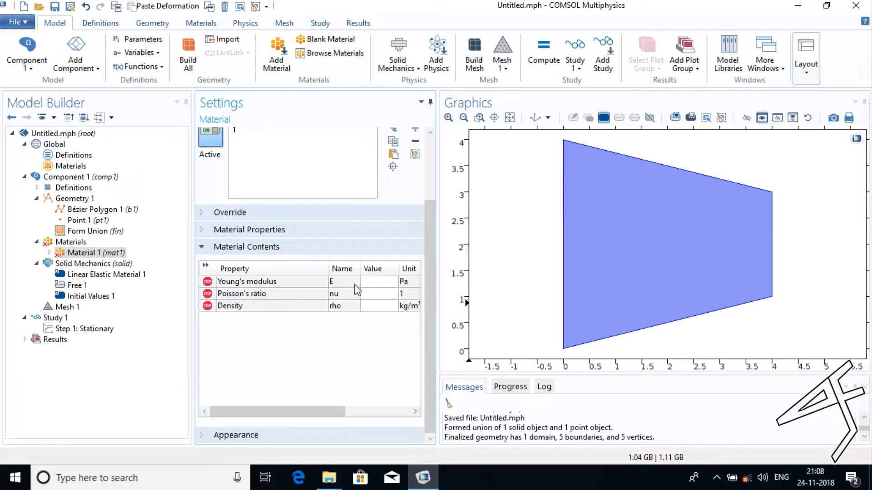
click(367, 282)
text(2)
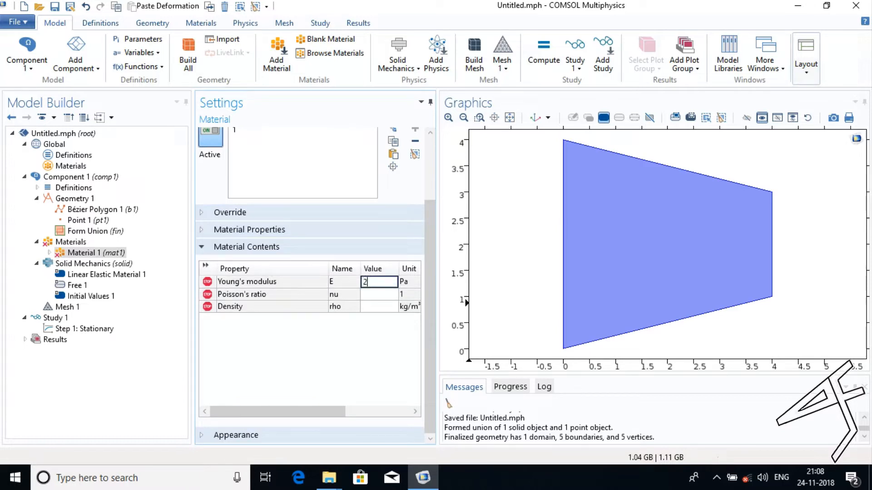
text(10[GPa)
Set the material's Poisson's ratio to 0.3 and its density to 7000 kg/m³.
click(382, 295)
text(0.3)
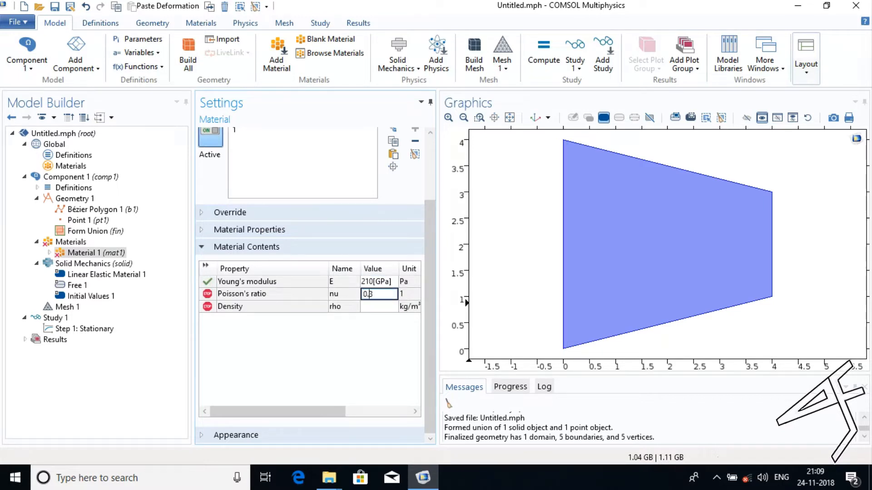
key(Return)
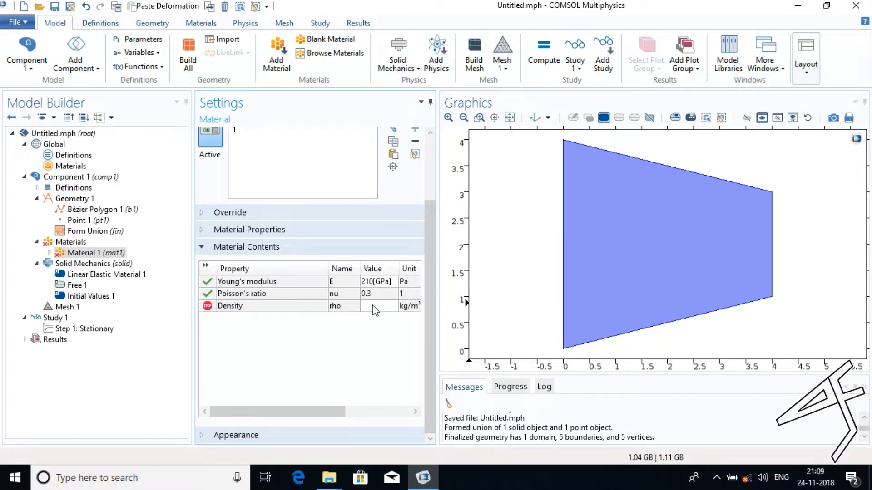
click(373, 307)
text(7000)
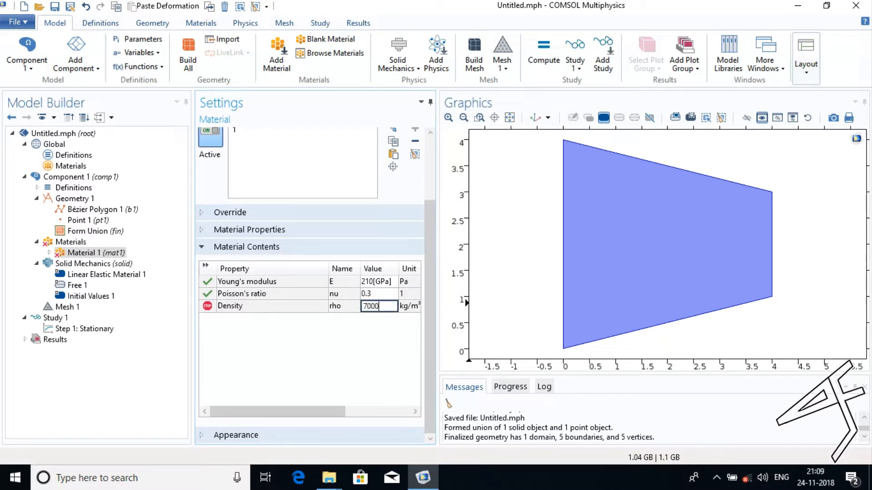
click(349, 371)
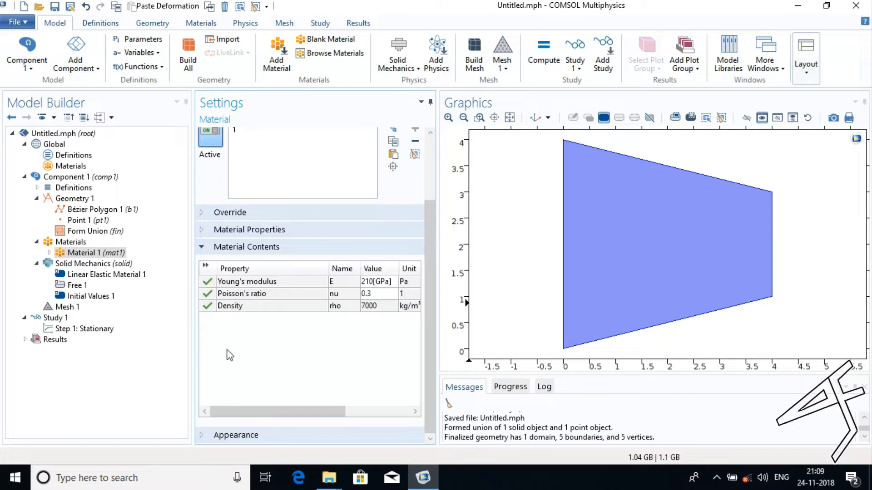
Add a global load group labelled Load Group Gravity with the parameter name lgGravity.
click(69, 157)
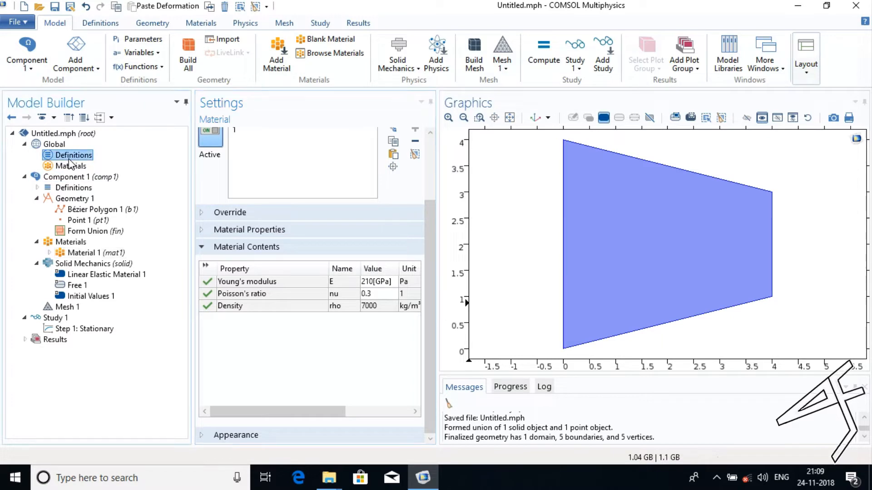
right_click(71, 161)
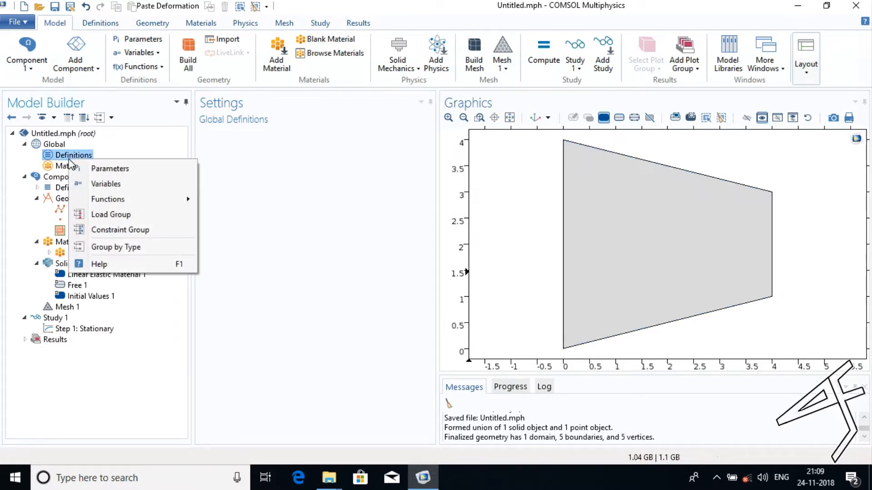
click(105, 216)
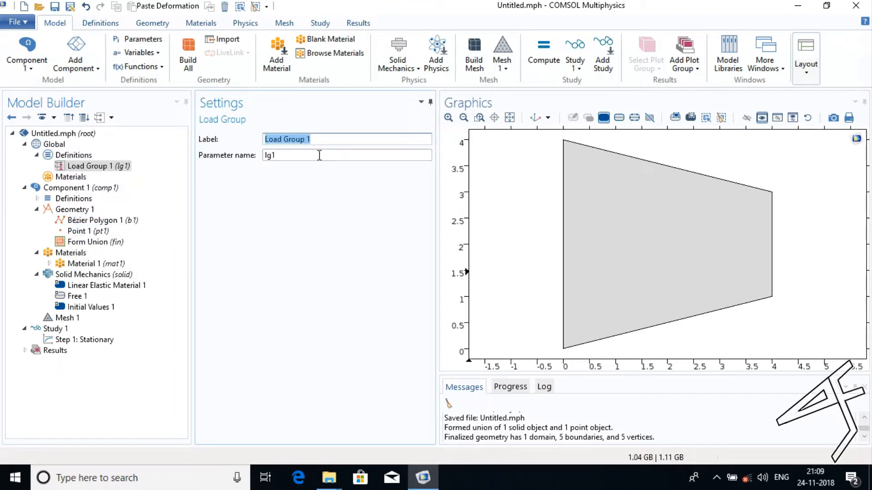
click(319, 140)
key(BackSpace)
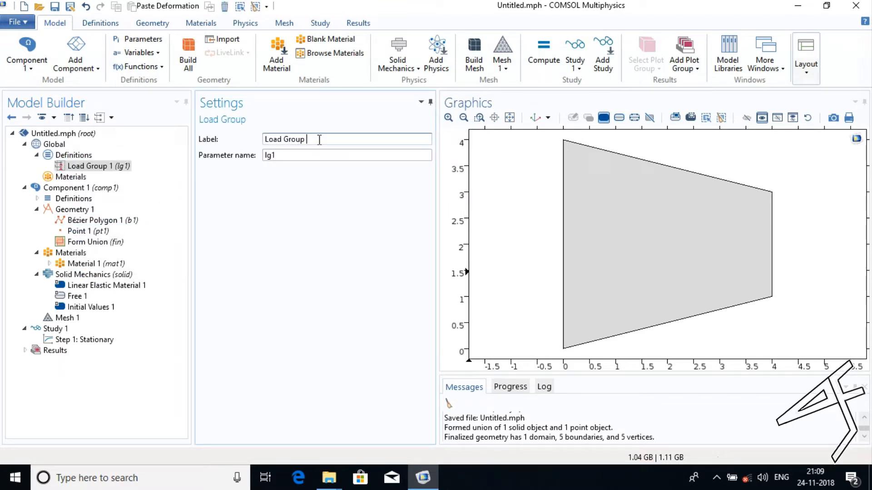
text(Gravity)
click(316, 158)
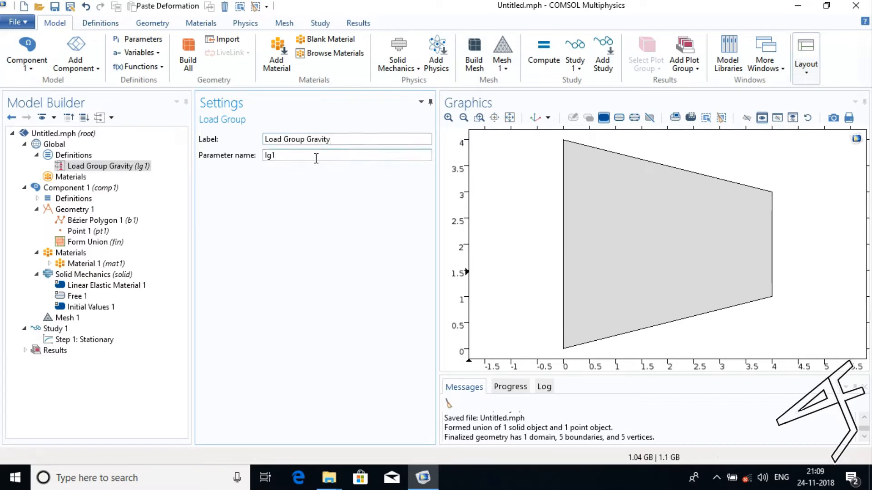
text(Gravity)
Add a second global load group labelled Load Group Force with the parameter name lgForce.
right_click(68, 158)
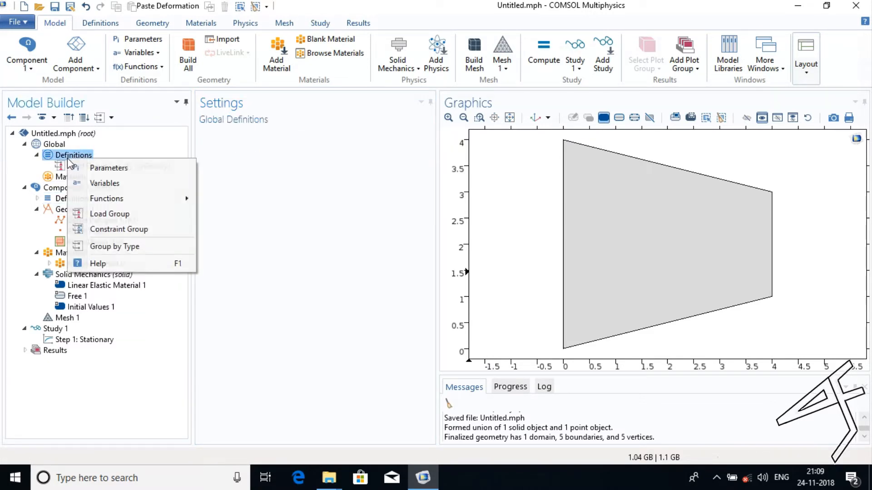
click(104, 214)
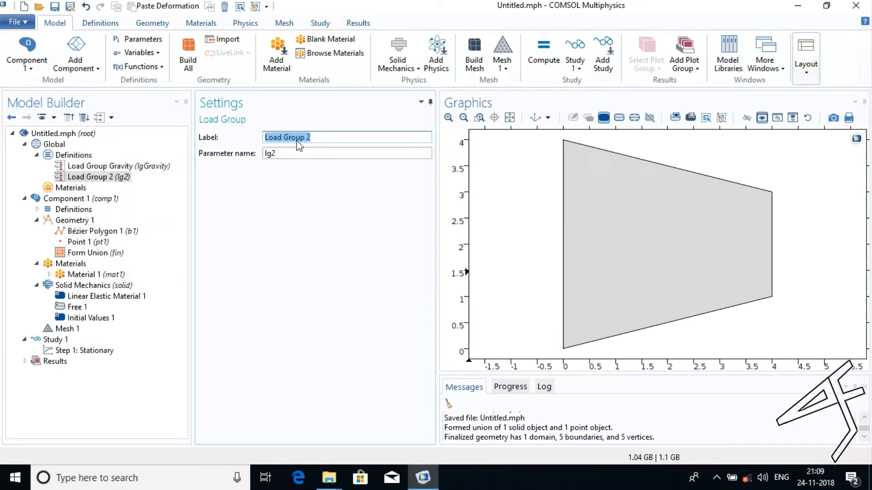
click(317, 135)
text(Force)
click(334, 155)
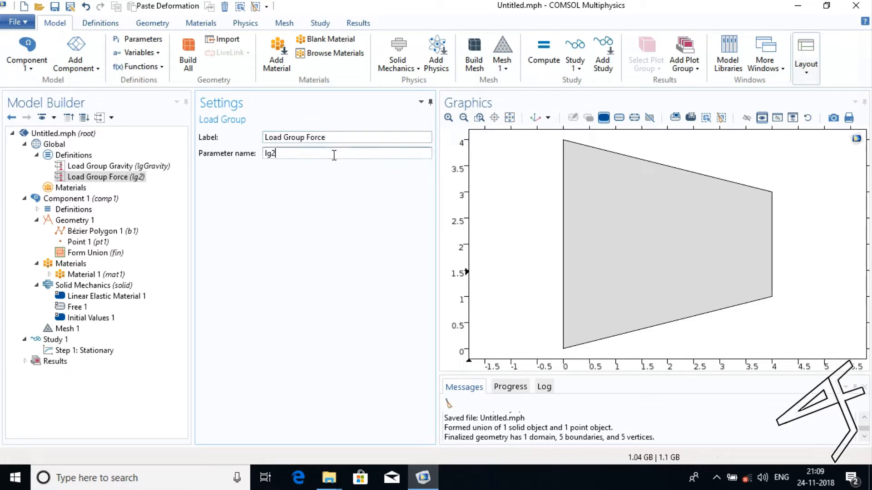
text(Force)
right_click(81, 160)
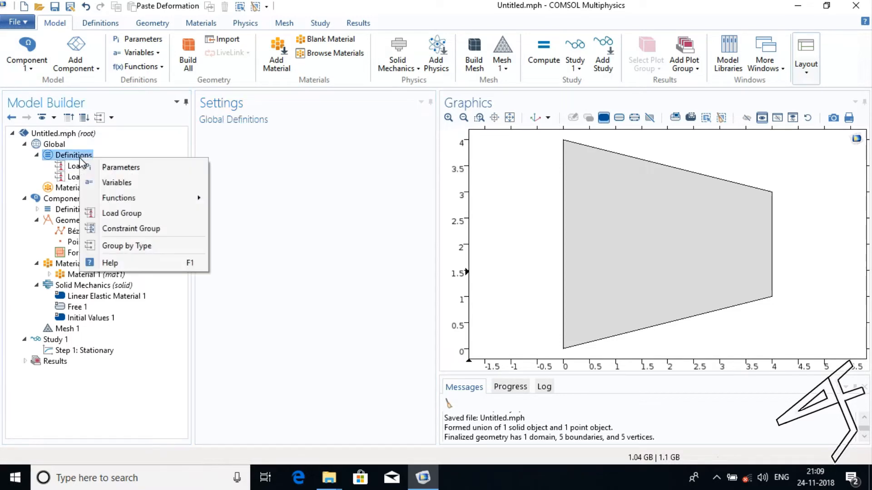
click(116, 217)
click(344, 138)
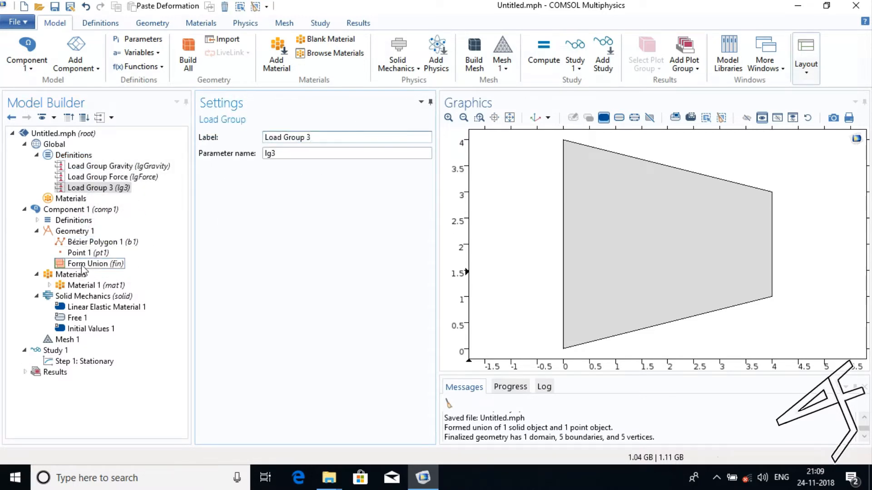
click(109, 189)
right_click(109, 191)
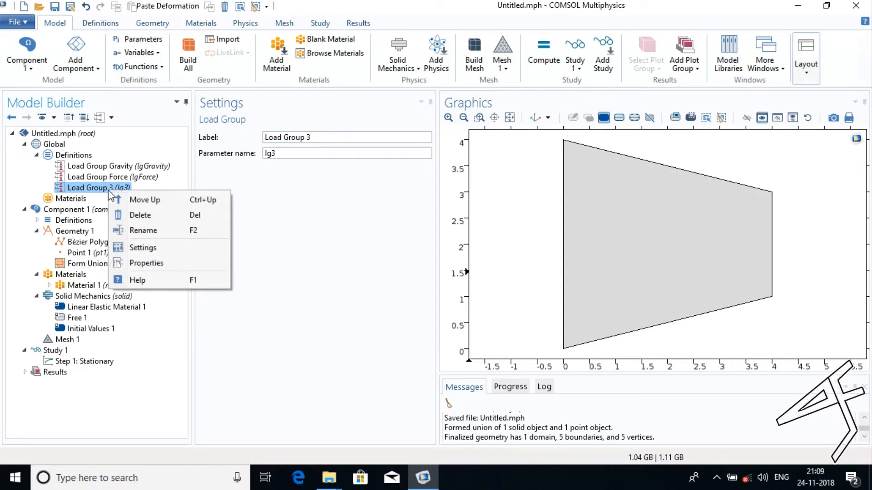
click(135, 216)
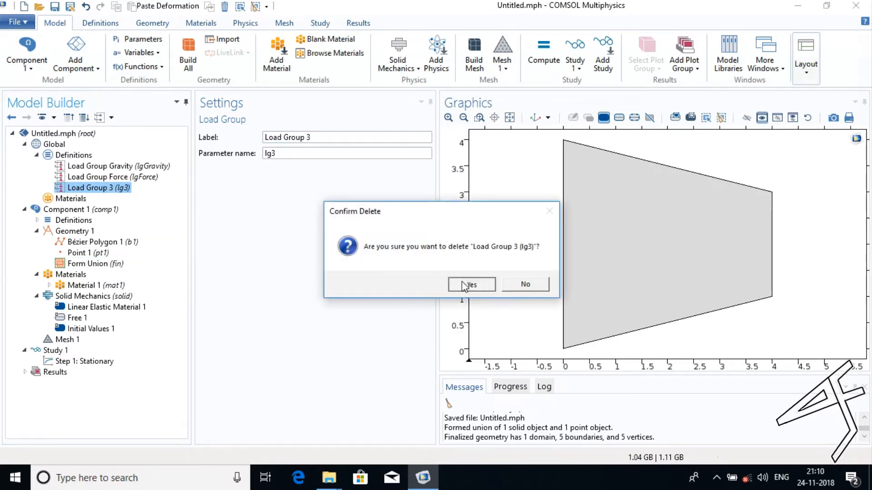
click(465, 287)
Add a global constraint group labelled Constraint Group Gravity with the parameter name cgGravity.
right_click(81, 155)
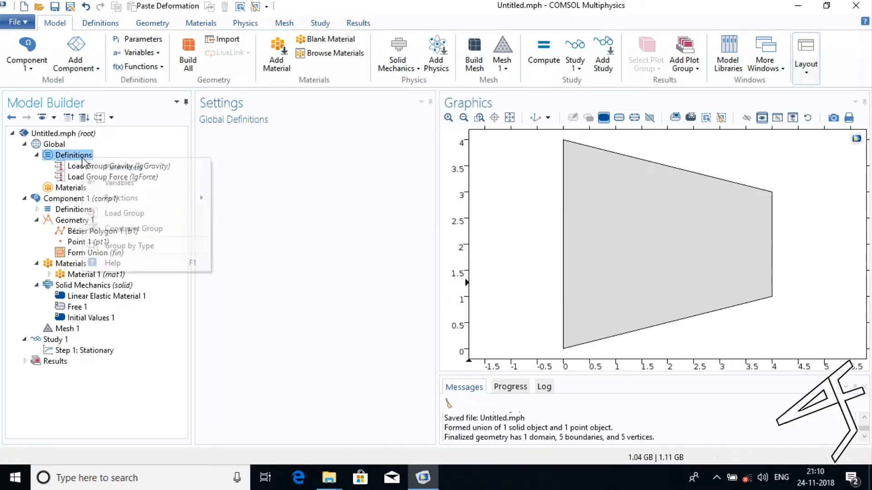
click(122, 230)
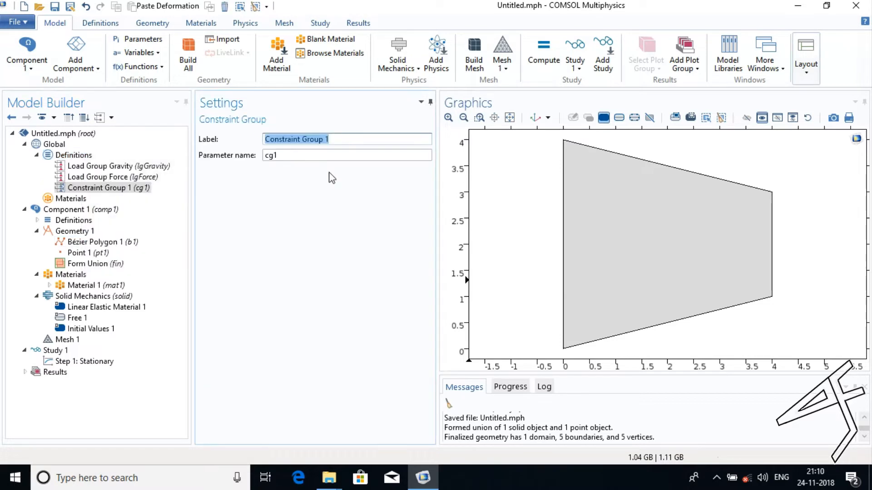
click(345, 140)
key(BackSpace)
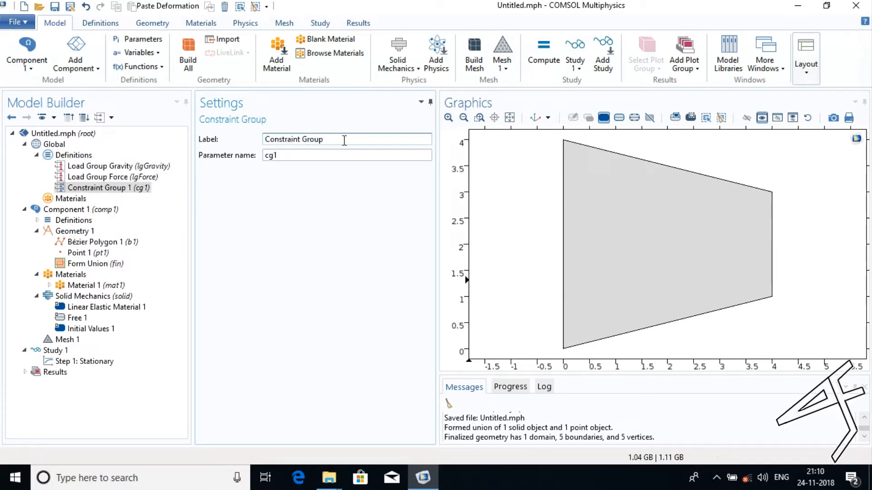
text(Geavity)
click(336, 138)
text(r)
click(334, 154)
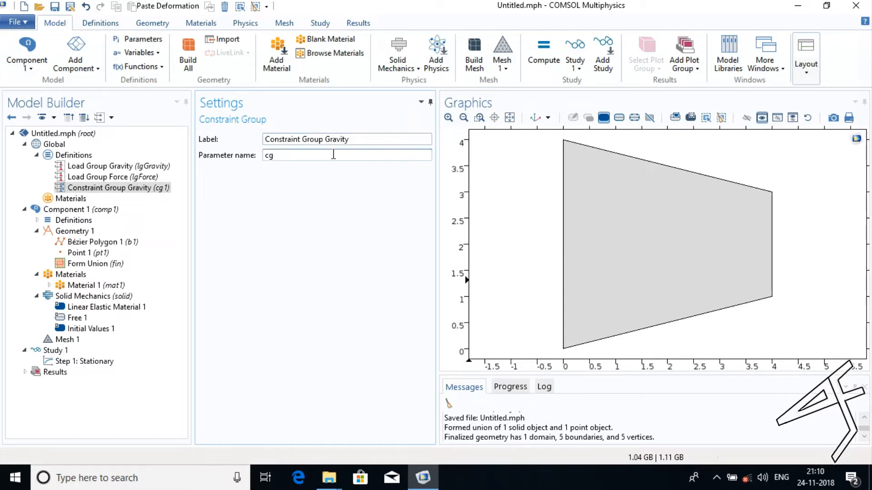
text(Ge)
text(avity)
Add a second global constraint group labelled Constraint Group Force with the parameter name cgForce.
click(75, 155)
right_click(80, 159)
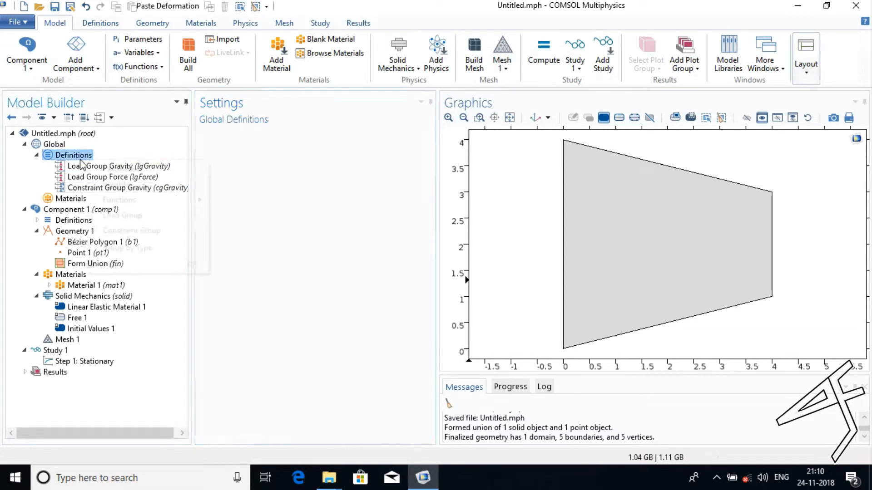
click(115, 231)
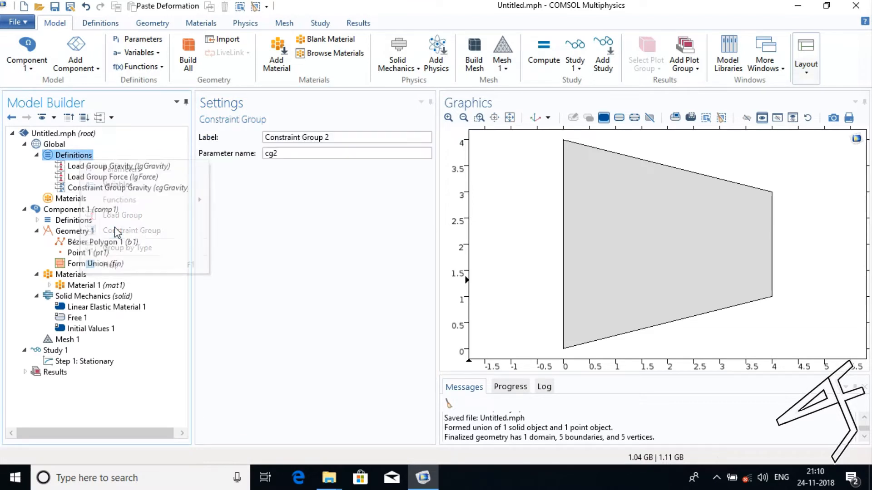
click(348, 140)
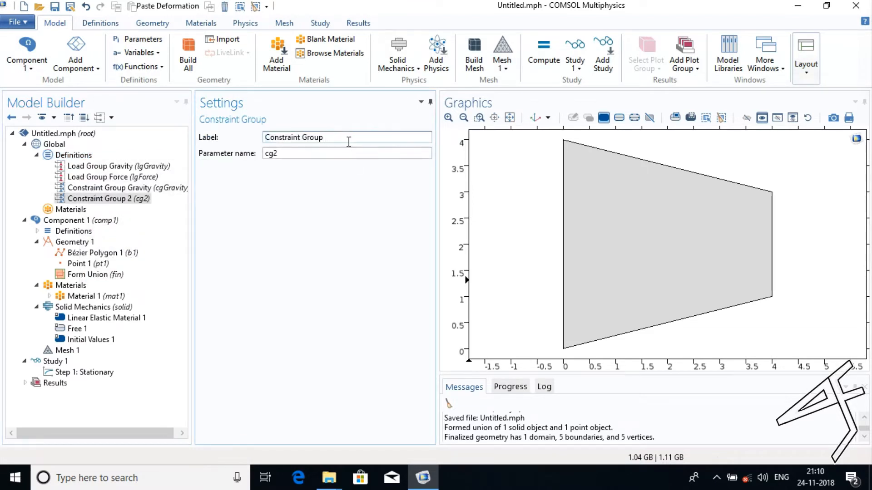
text(Force)
click(338, 154)
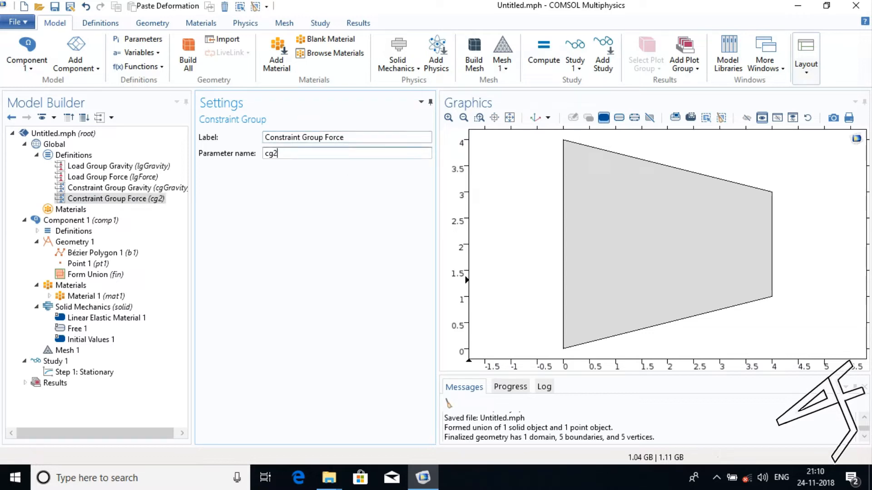
key(BackSpace)
text(Force)
click(341, 176)
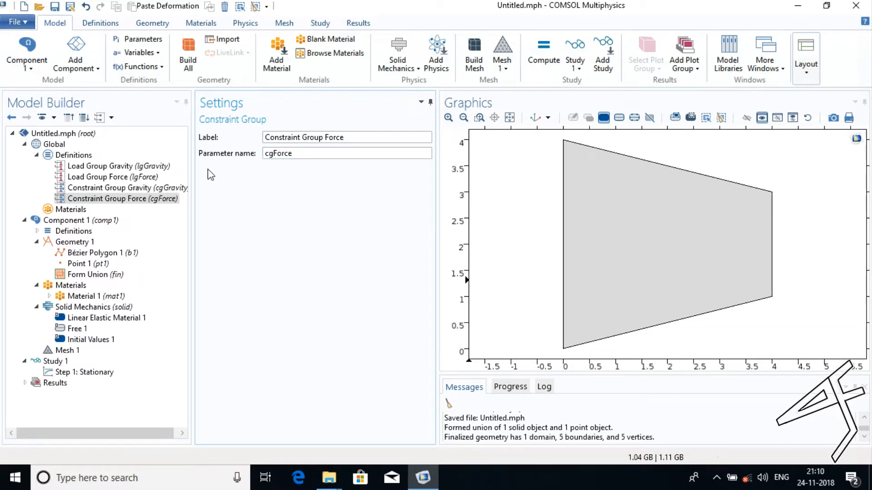
Add a Fixed Constraint on boundaries 1 and 3, the two halves of the plate's vertical edge at x = 0.
click(243, 28)
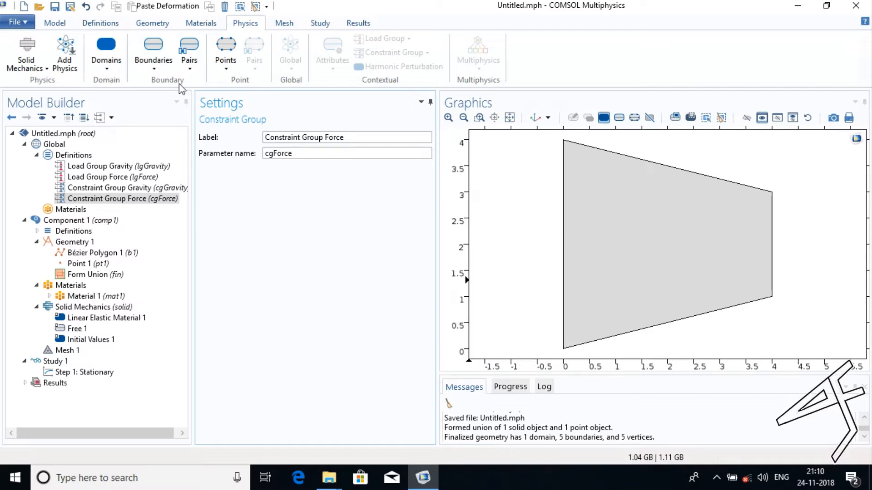
click(156, 67)
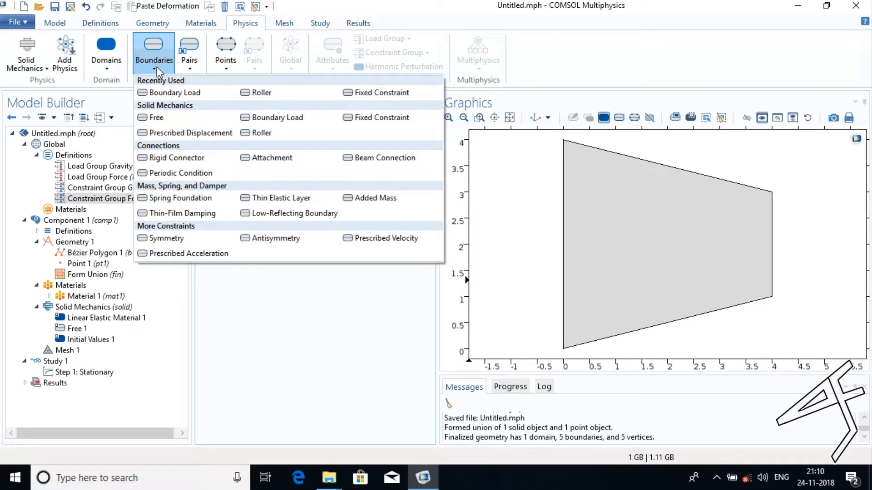
click(358, 99)
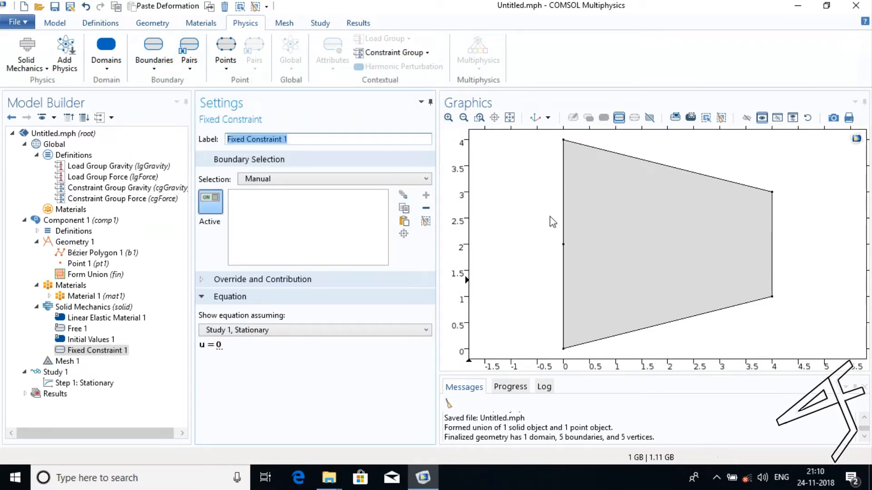
click(563, 213)
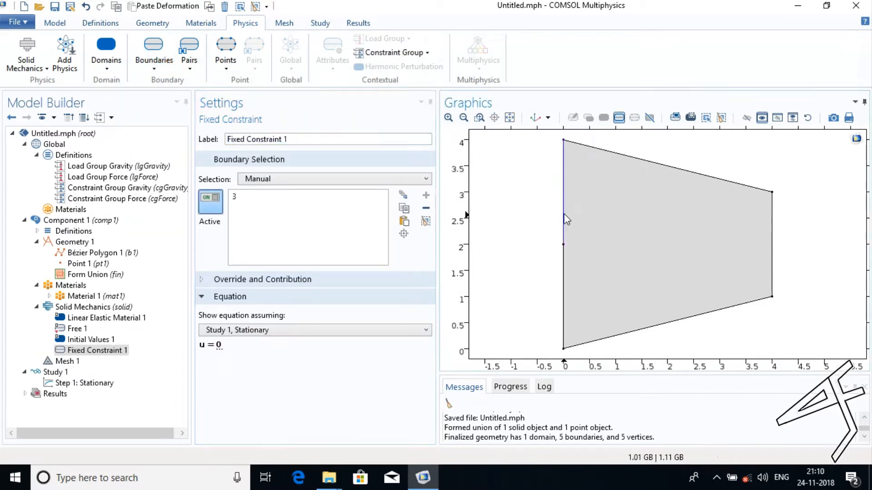
click(564, 261)
Assign the fixed constraint on boundaries 1 and 3 to Constraint Group Gravity.
click(389, 56)
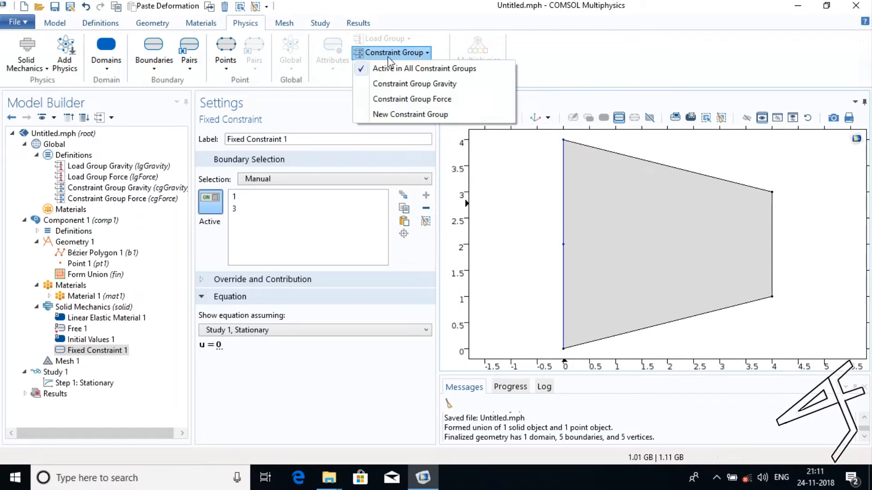
click(394, 83)
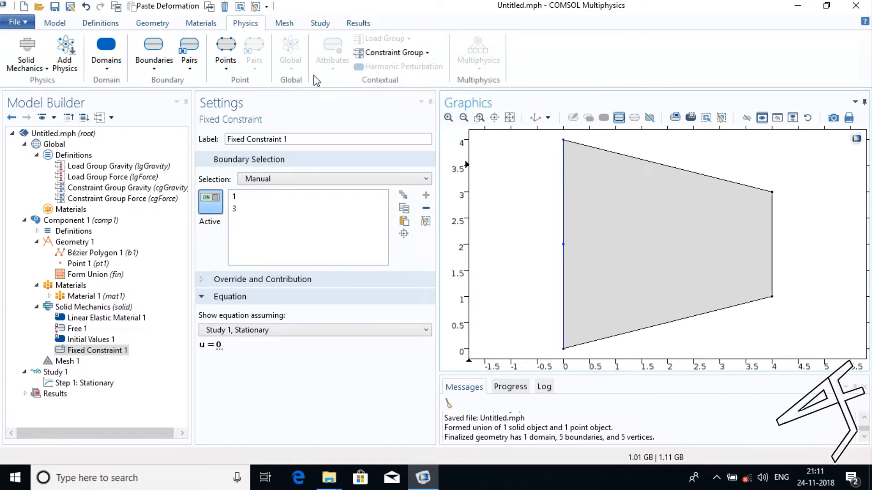
Add a Body Load on the plate domain and assign it to Load Group Gravity.
click(106, 62)
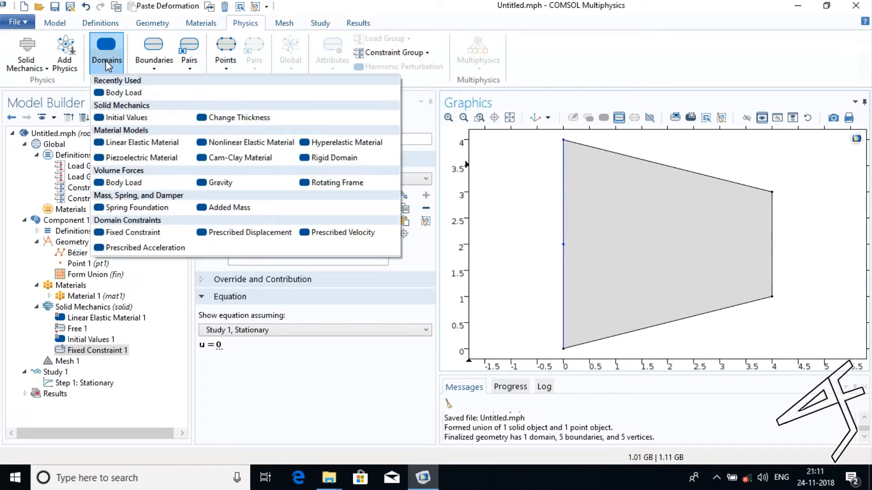
click(118, 93)
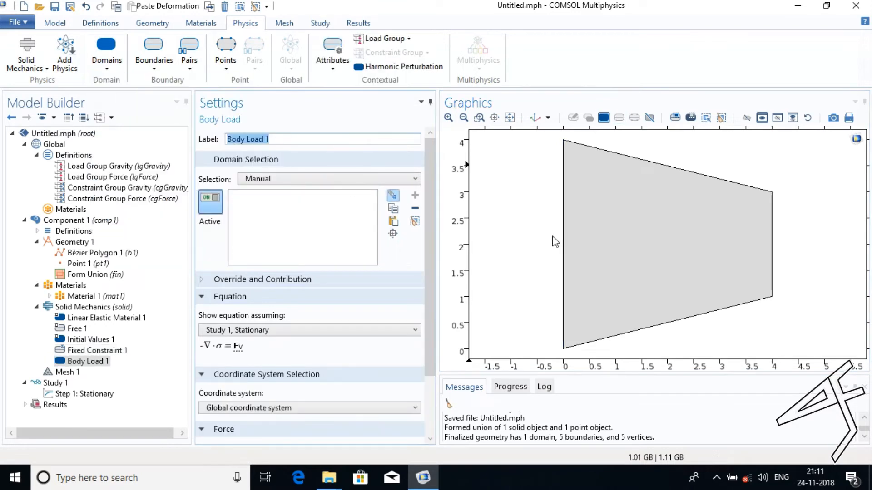
click(592, 235)
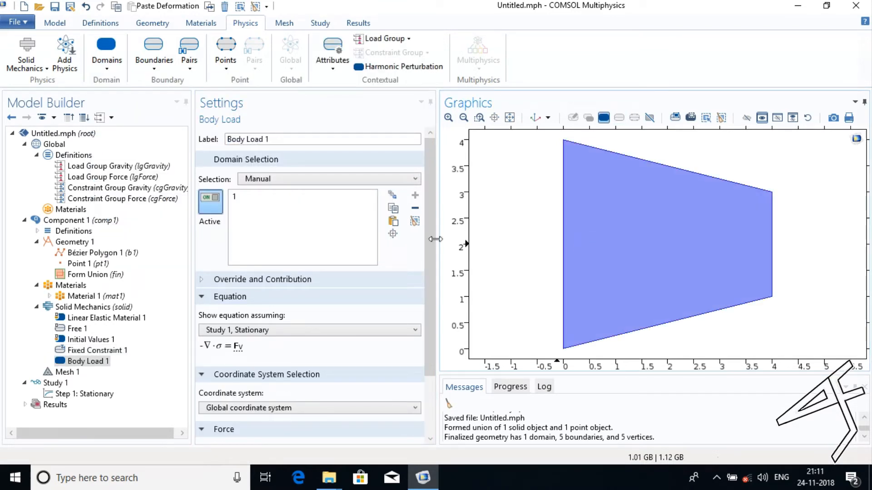
click(399, 40)
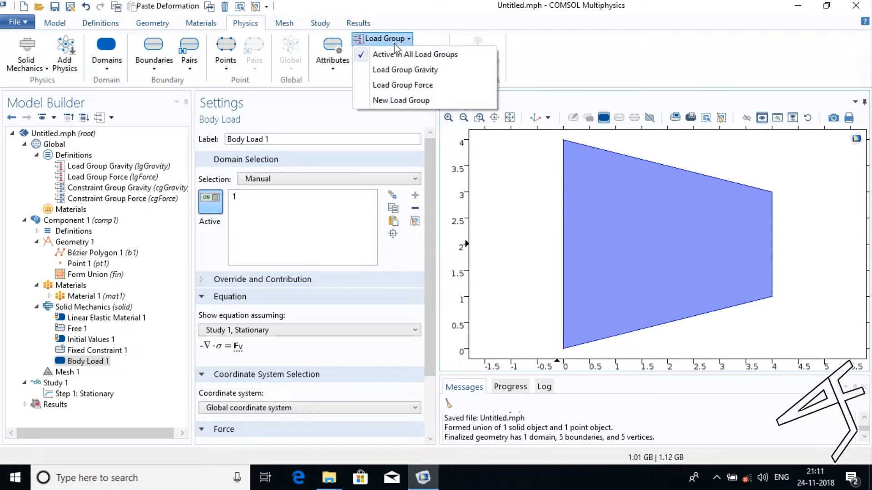
click(399, 71)
Define the body load as force per unit area with a y-component of -g_const*solid.rho.
drag(431, 154, 431, 216)
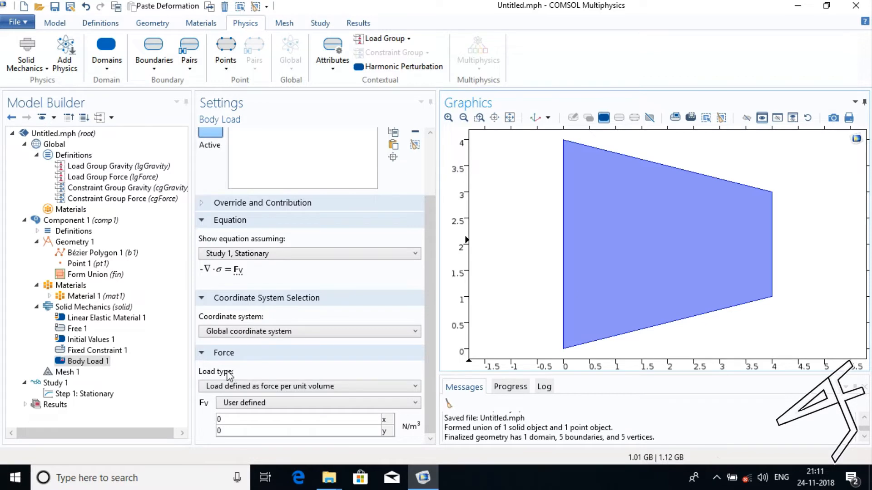
click(244, 390)
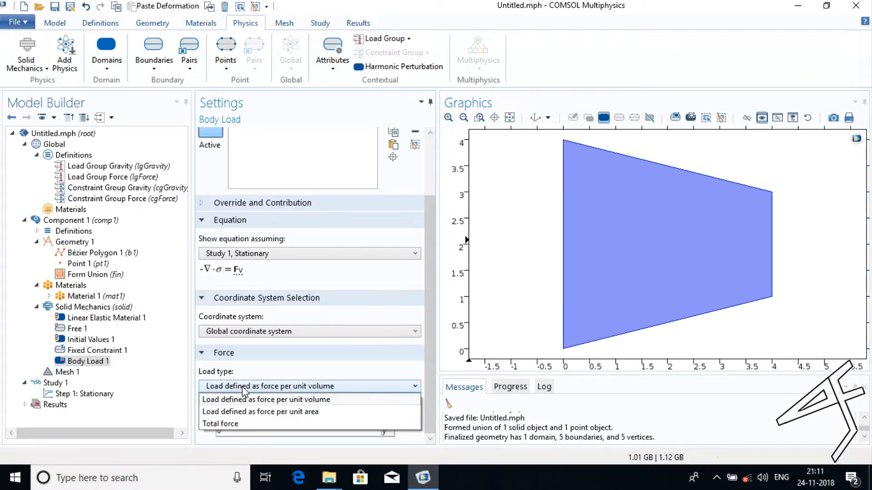
click(247, 412)
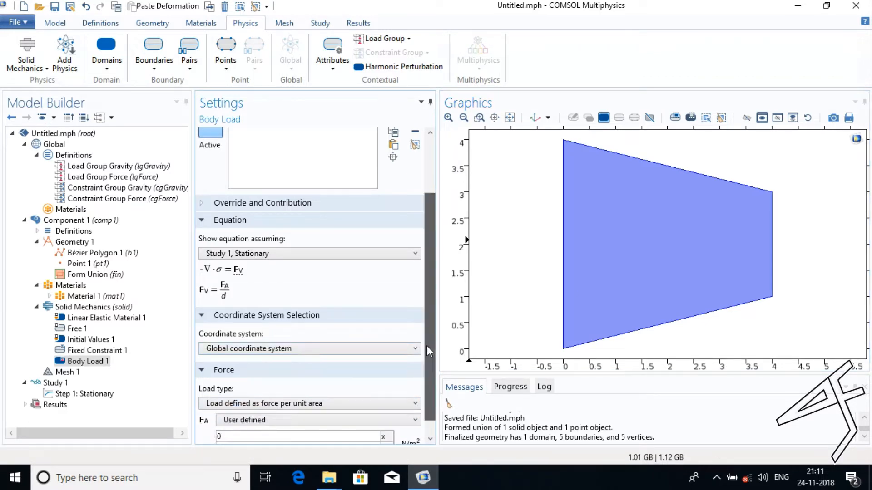
drag(426, 345, 428, 386)
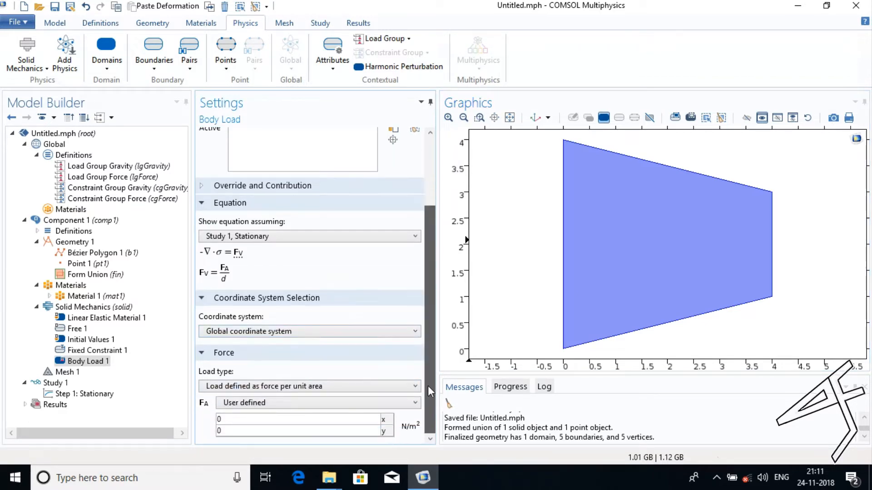
double_click(355, 434)
text(-g_)
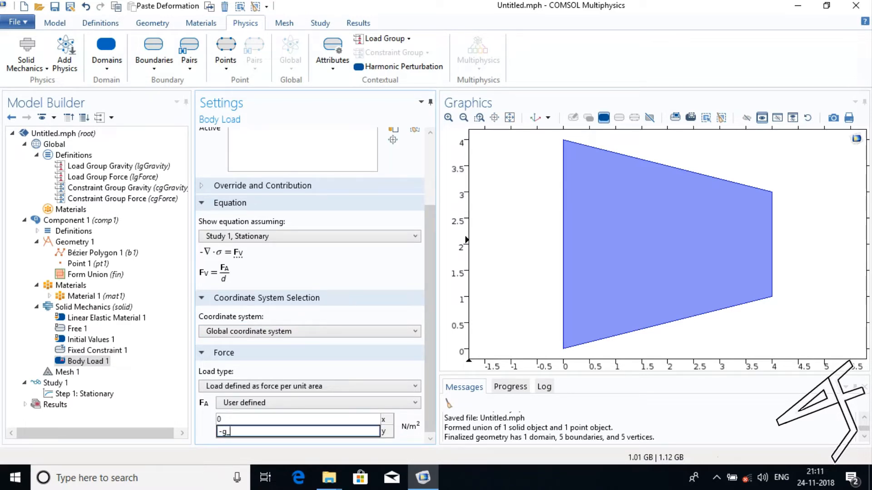
text(cons)
text(t*solid.rho)
drag(427, 391, 434, 434)
click(411, 369)
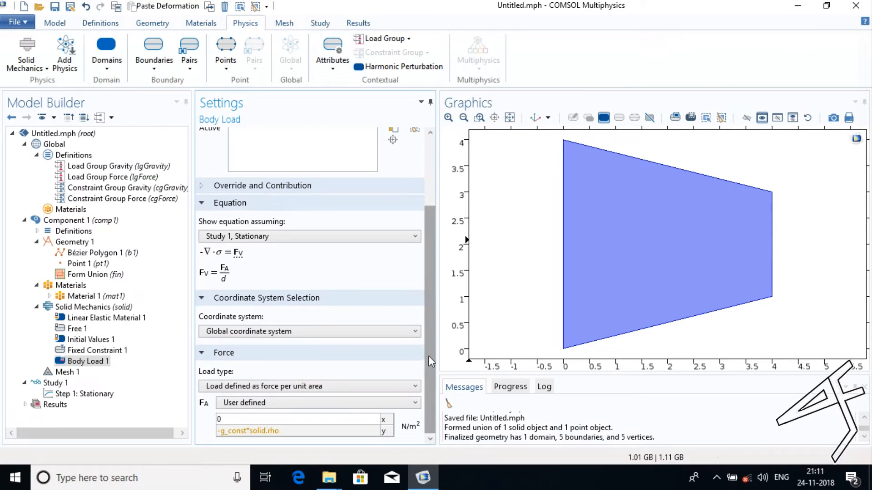
scroll(429, 320, up, 3)
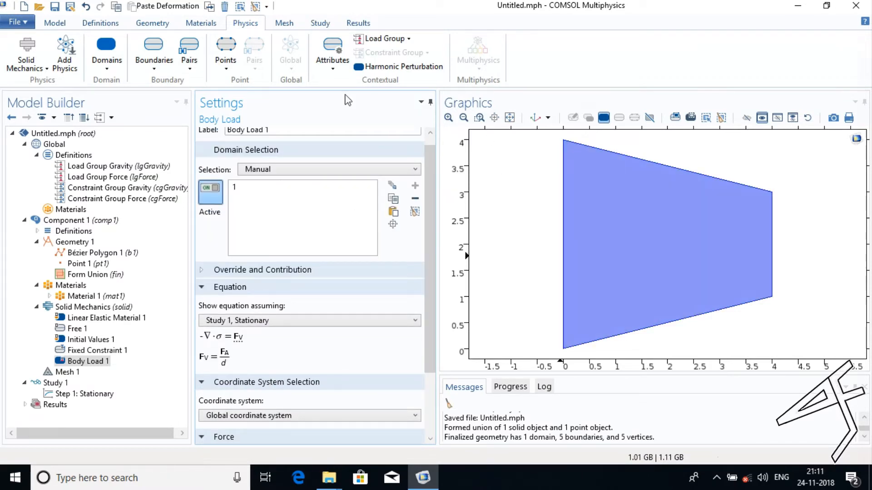
Add a Roller on boundaries 1 and 3 of the edge at x = 0 and assign it to Constraint Group Force.
click(151, 54)
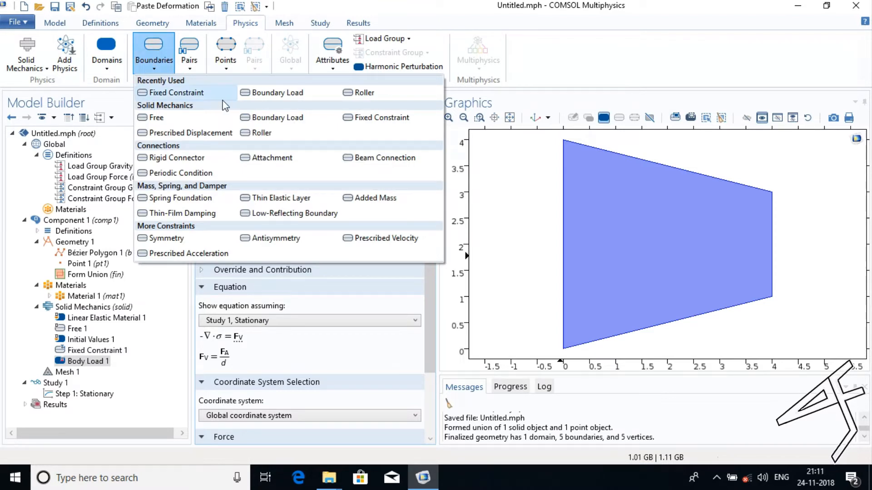
click(364, 93)
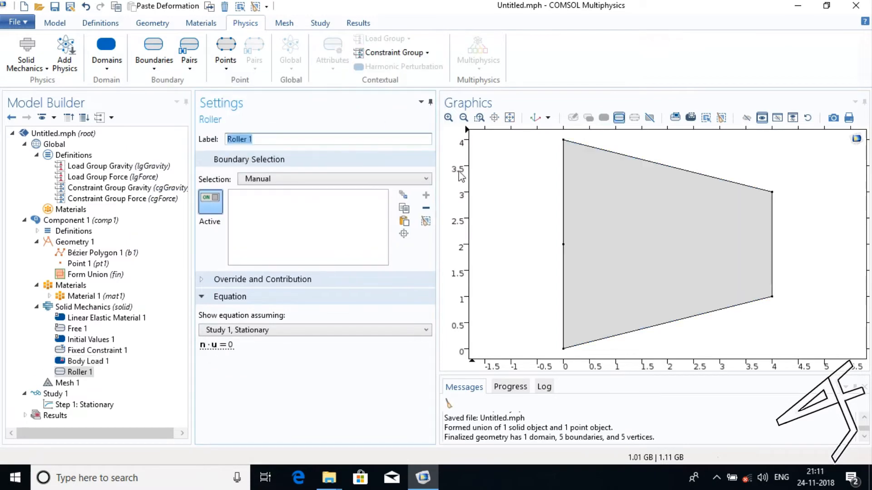
click(565, 193)
click(563, 252)
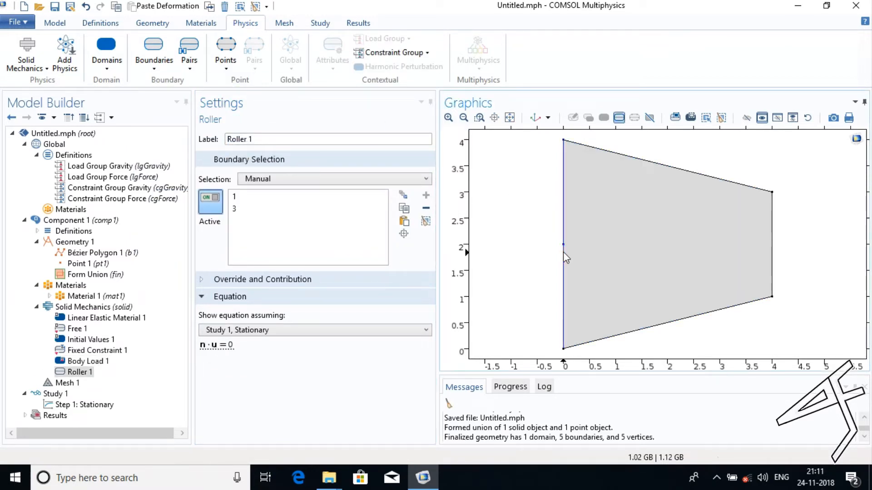
click(420, 53)
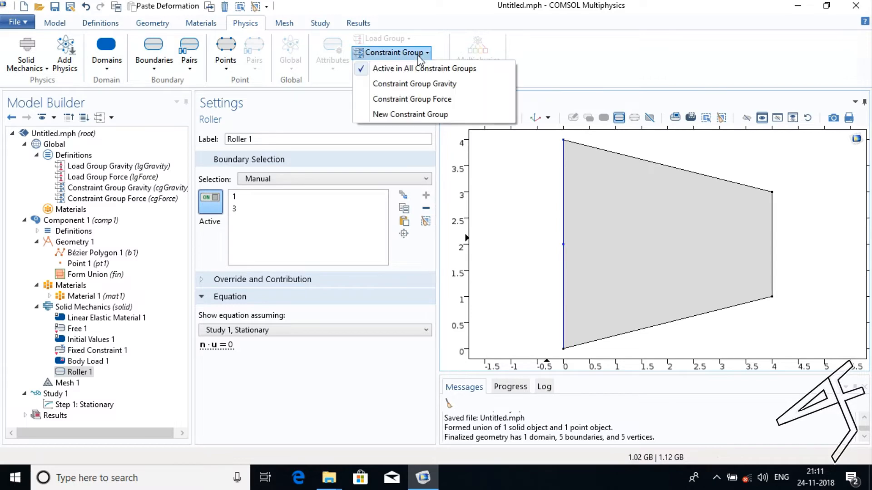
click(422, 99)
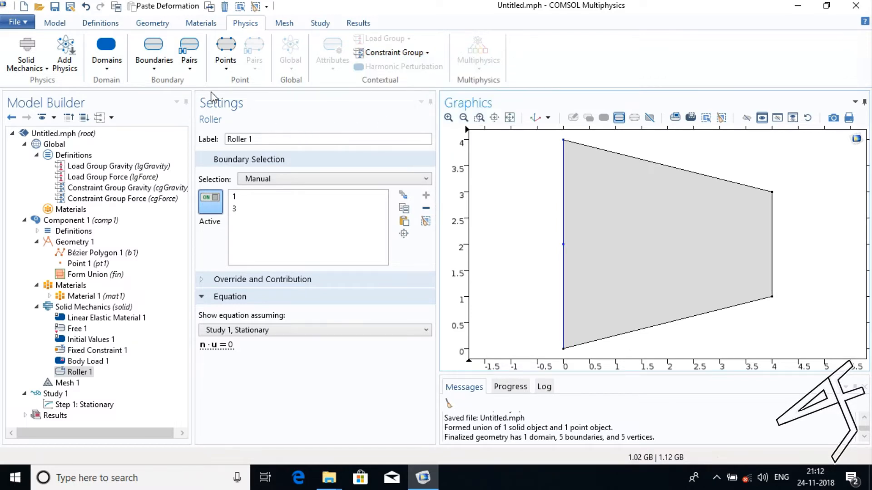
Add a Boundary Load on boundary 5, the vertical edge at x = 4, and assign it to Load Group Force.
click(162, 60)
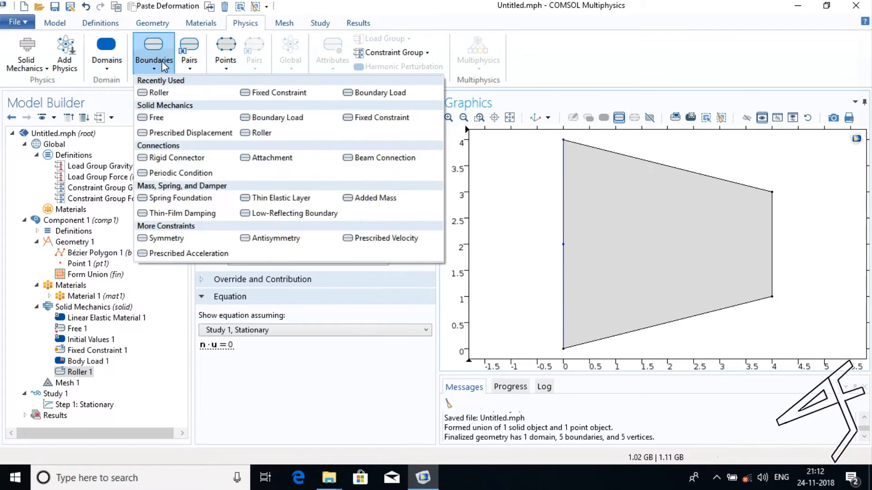
click(277, 119)
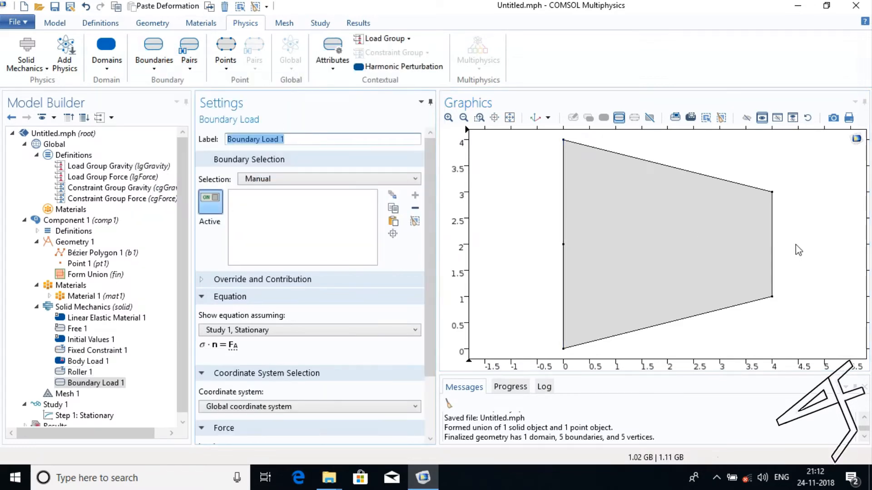
click(774, 243)
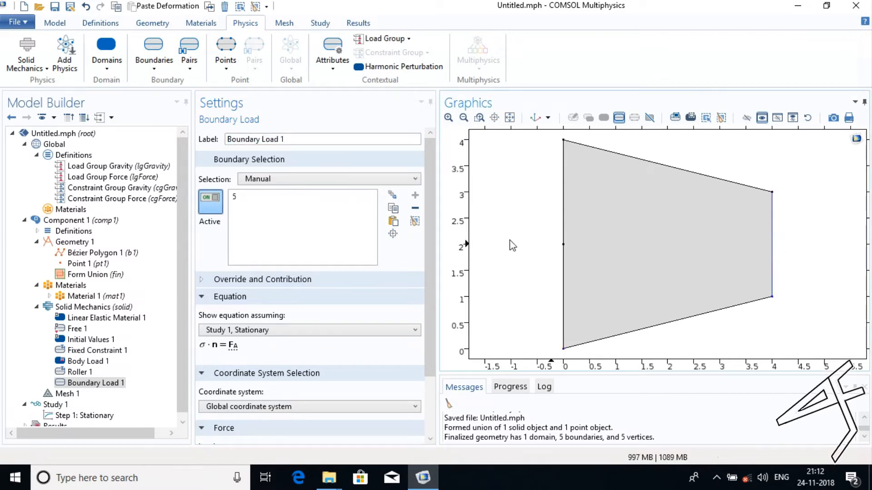
click(386, 40)
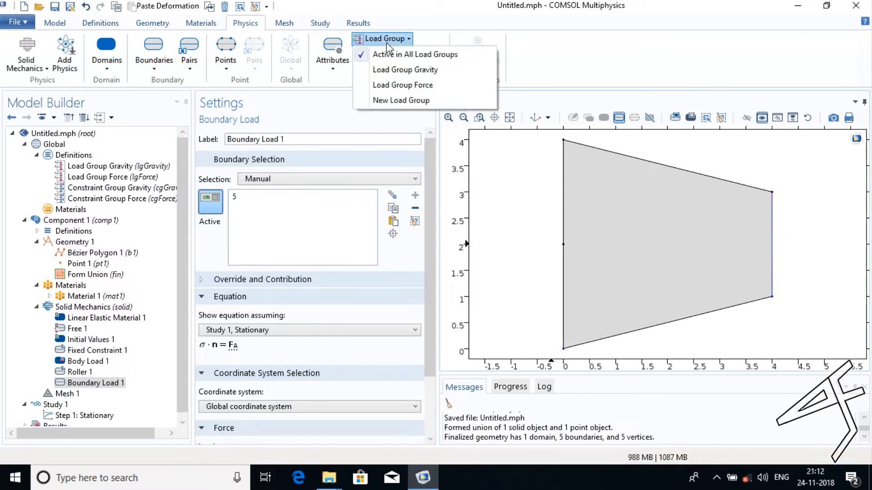
click(393, 87)
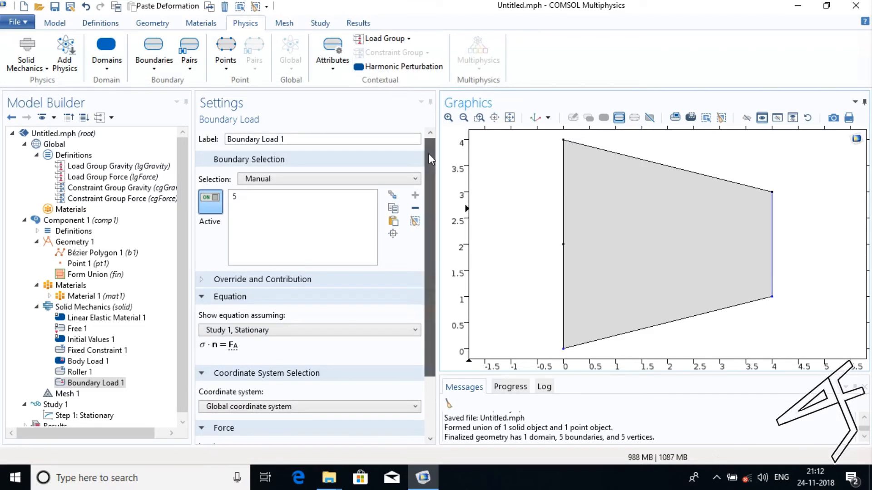
Set the x-component of the boundary load's force per unit area to 10[MN/m].
scroll(429, 153, down, 3)
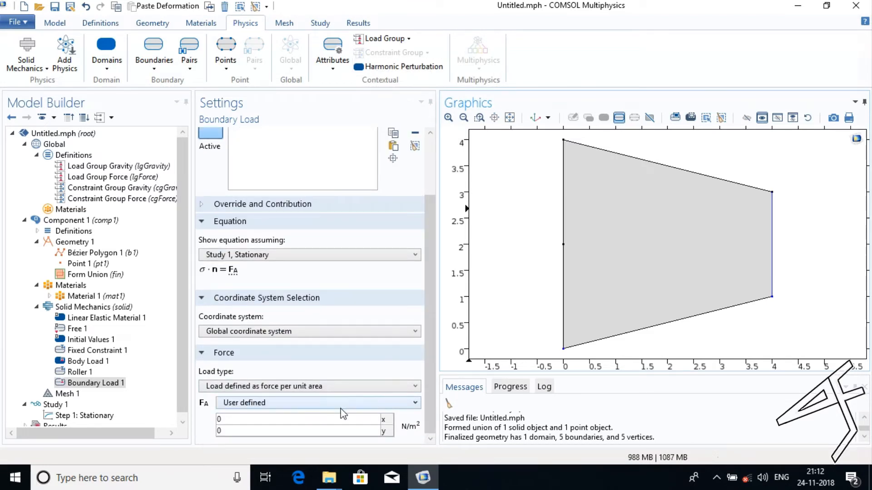
click(328, 419)
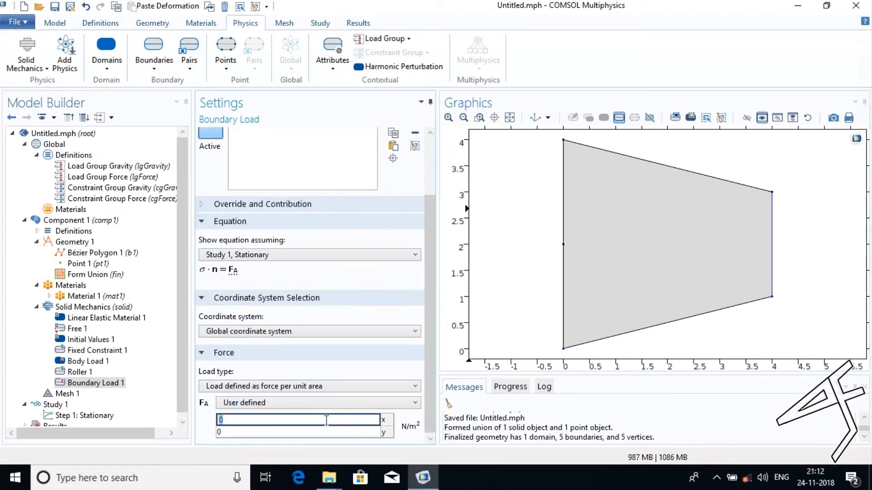
text(10[MN/m)
drag(425, 351, 429, 372)
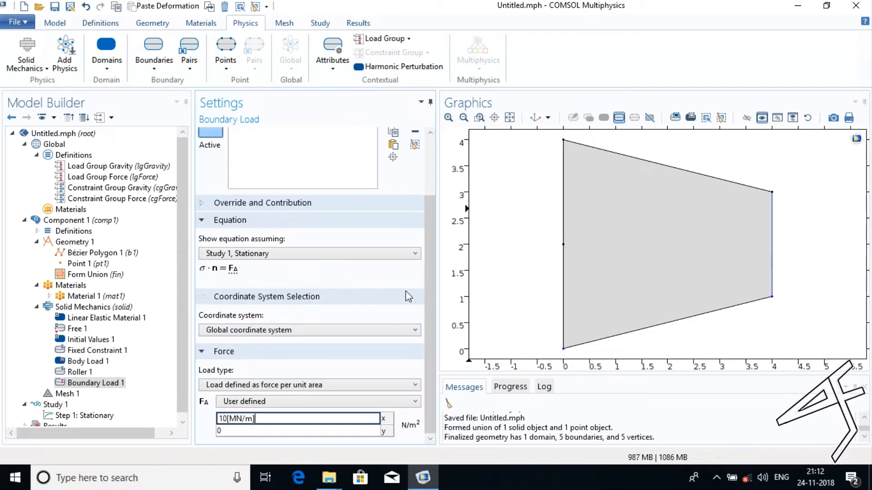
click(405, 276)
drag(427, 280, 426, 251)
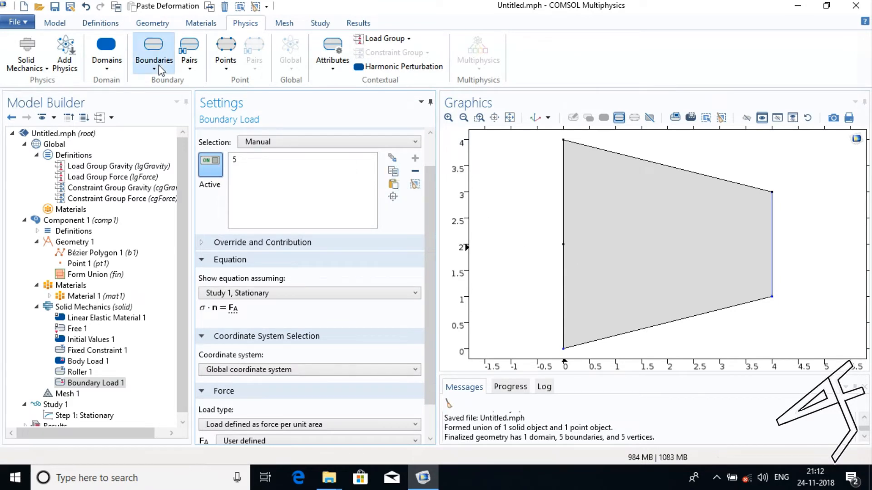
Add a point Fixed Constraint on point 2, the midpoint of the edge at x = 0.
click(226, 63)
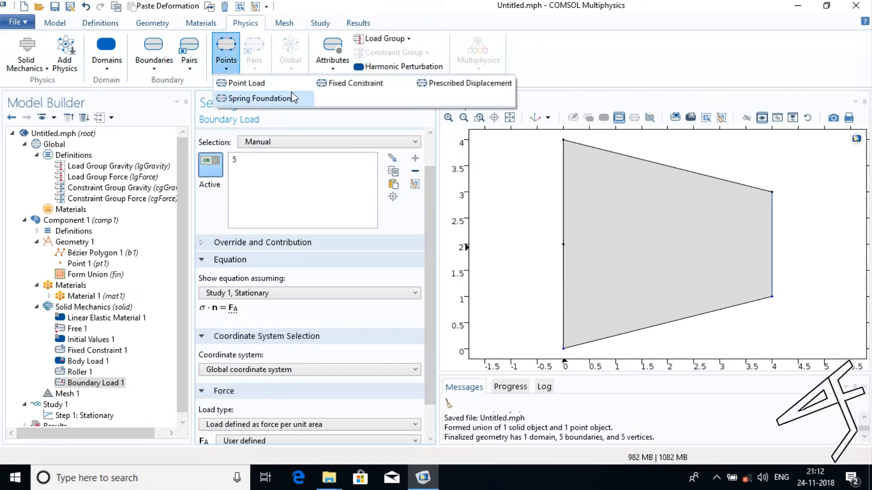
click(323, 85)
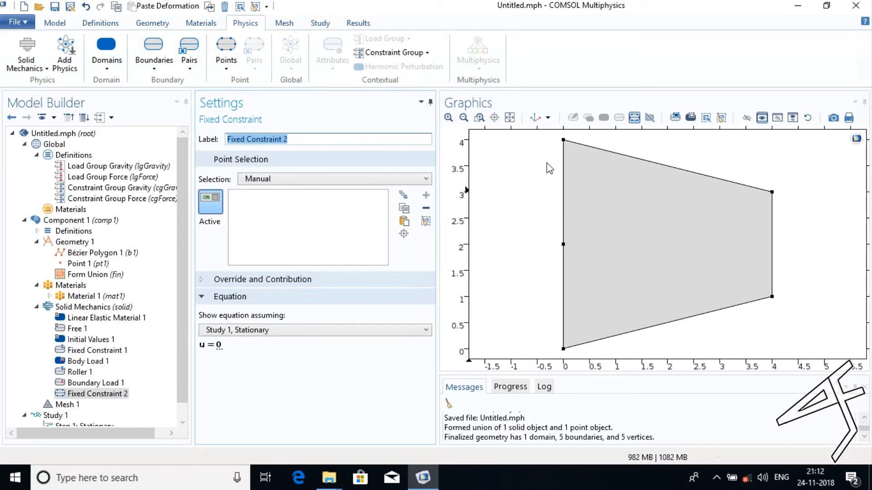
click(564, 245)
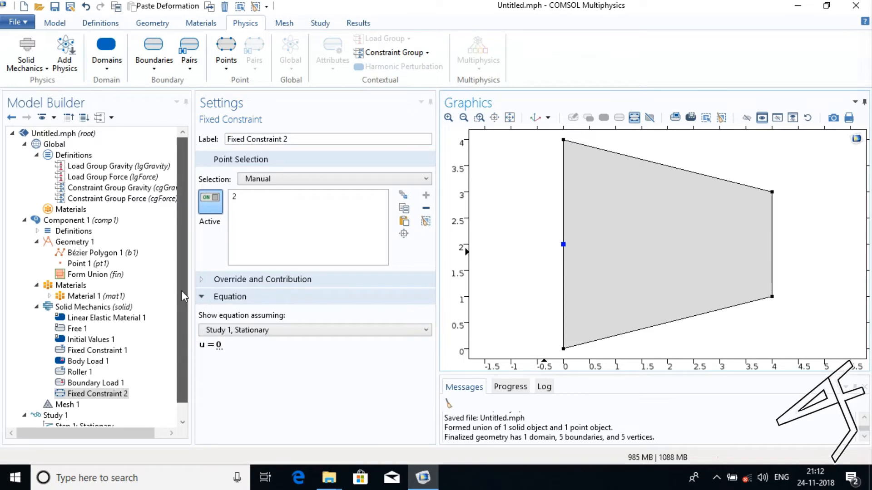
Set the physics-controlled mesh to Fine element size and build the whole mesh.
scroll(181, 296, down, 1)
click(54, 391)
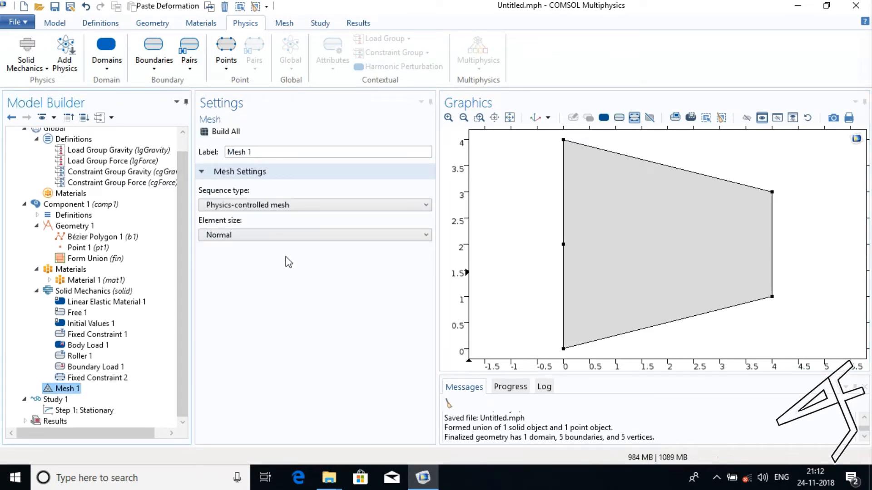
click(291, 236)
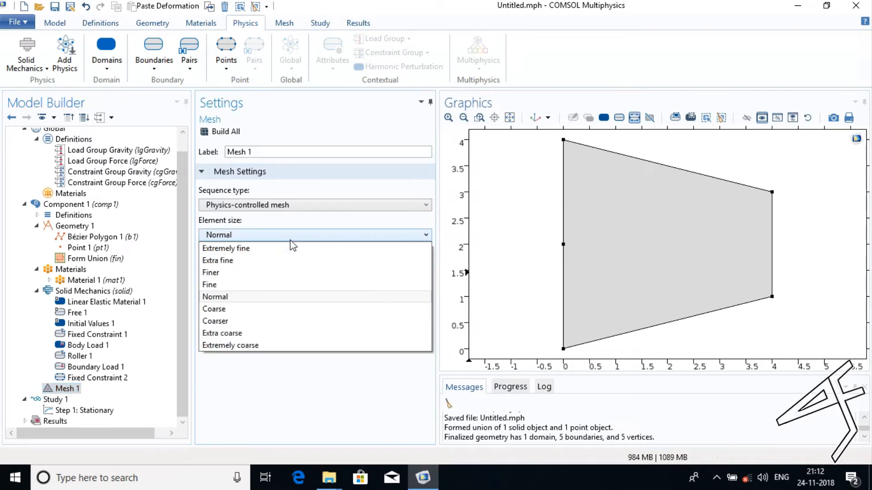
click(264, 285)
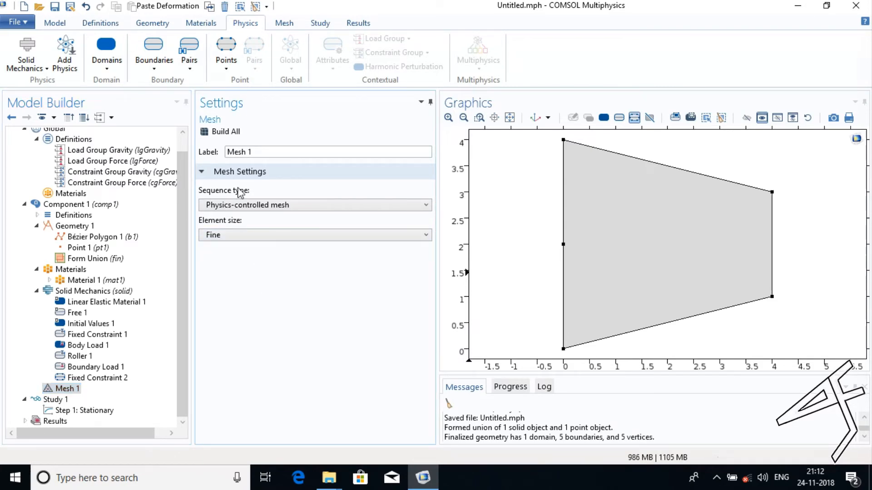
click(230, 133)
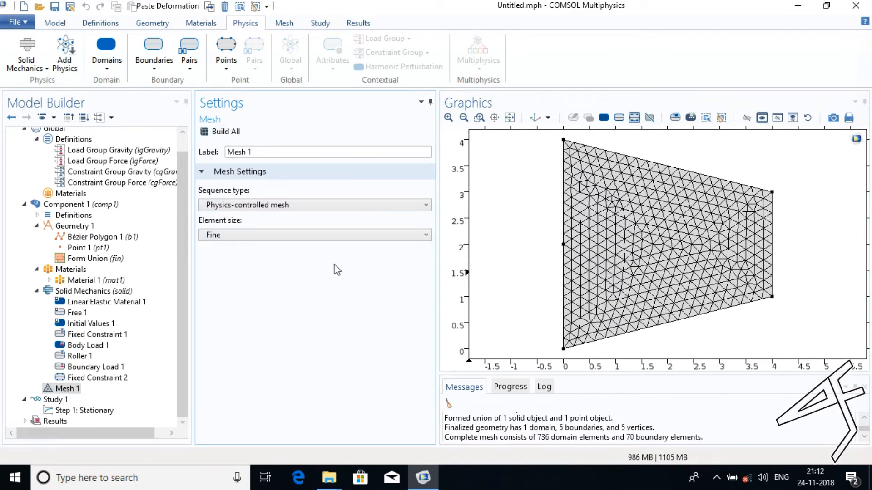
Enable load case definition in the Stationary study step's extensions and add two load cases.
click(78, 411)
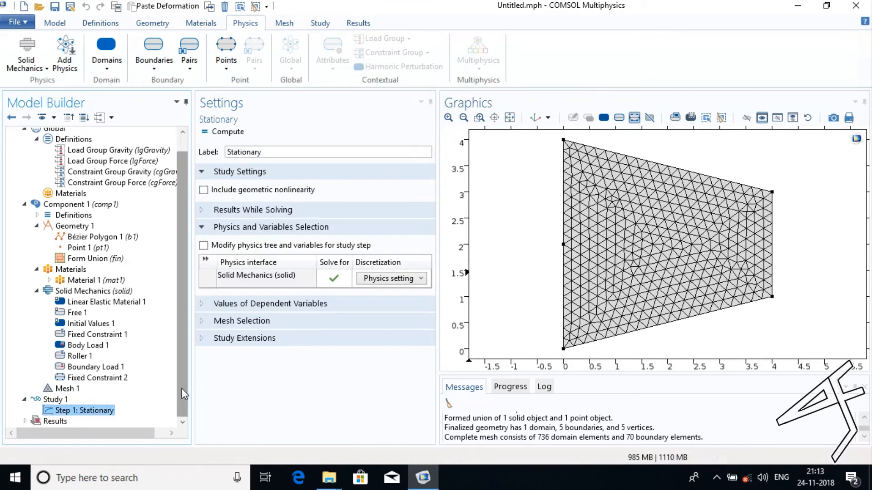
click(200, 339)
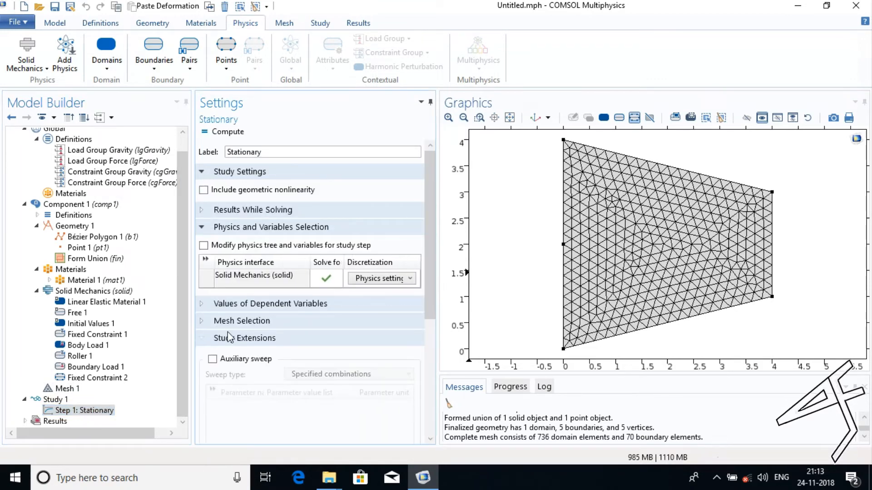
drag(429, 280, 425, 370)
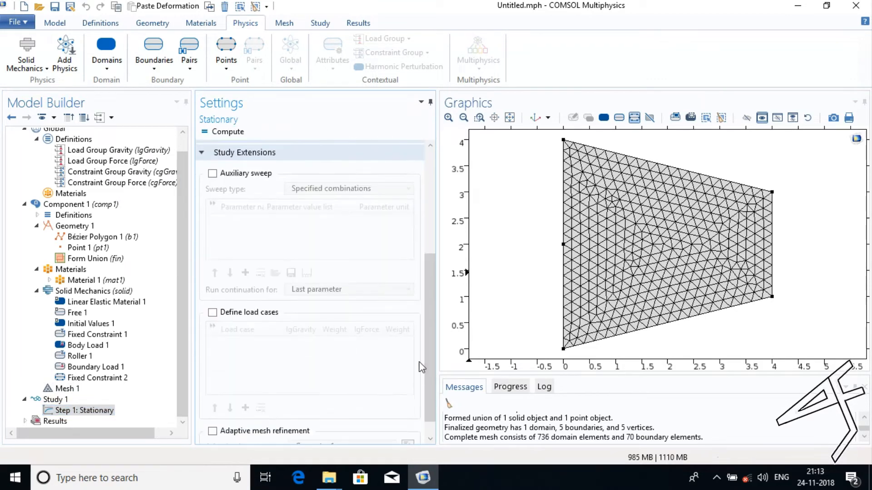
click(213, 312)
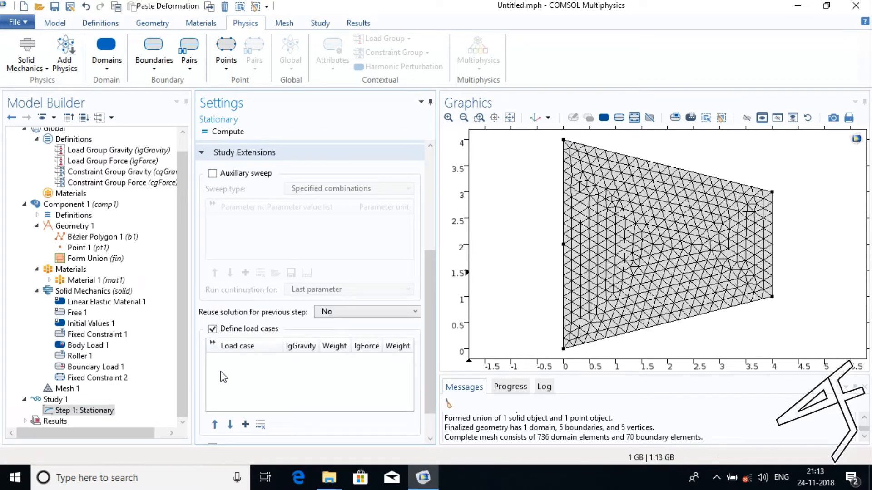
click(245, 425)
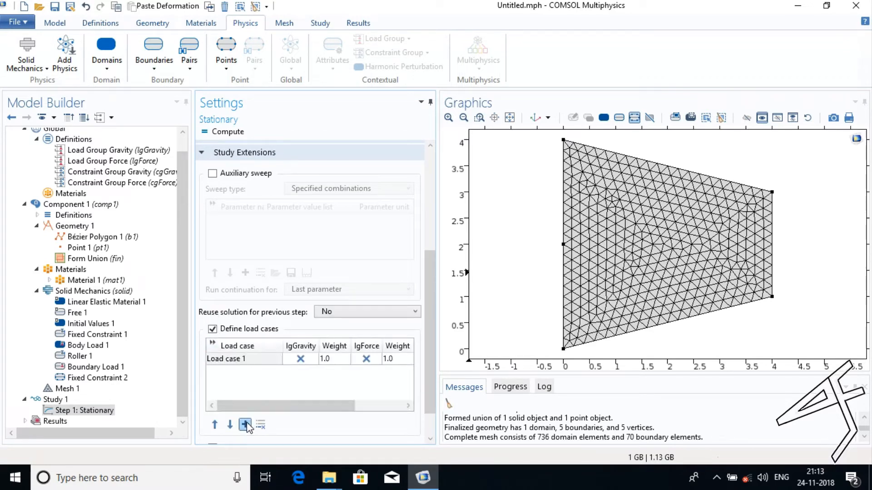
click(245, 425)
Rename the first load case as Load case Gravity and activate lgGravity and cgGravity for it.
click(258, 361)
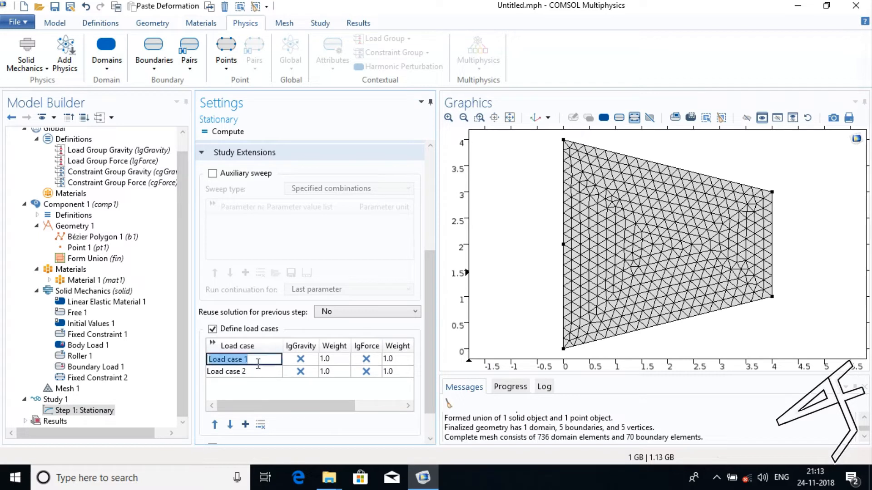
click(258, 363)
key(BackSpace)
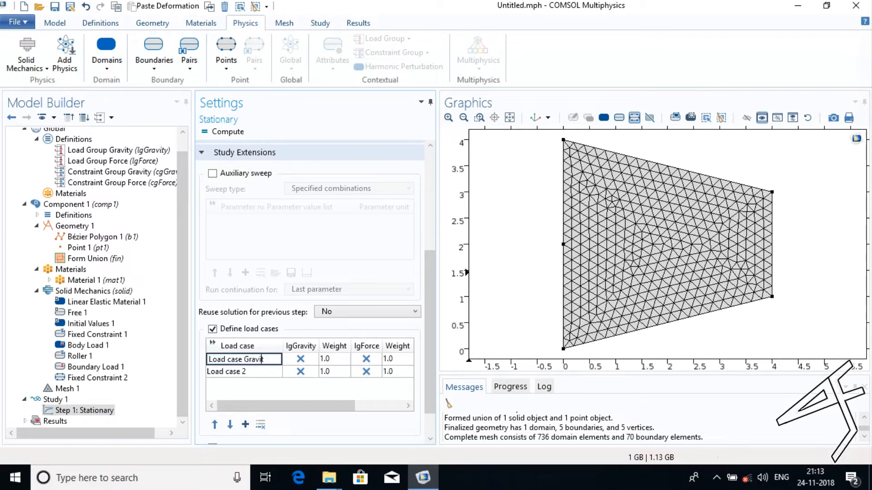
click(299, 357)
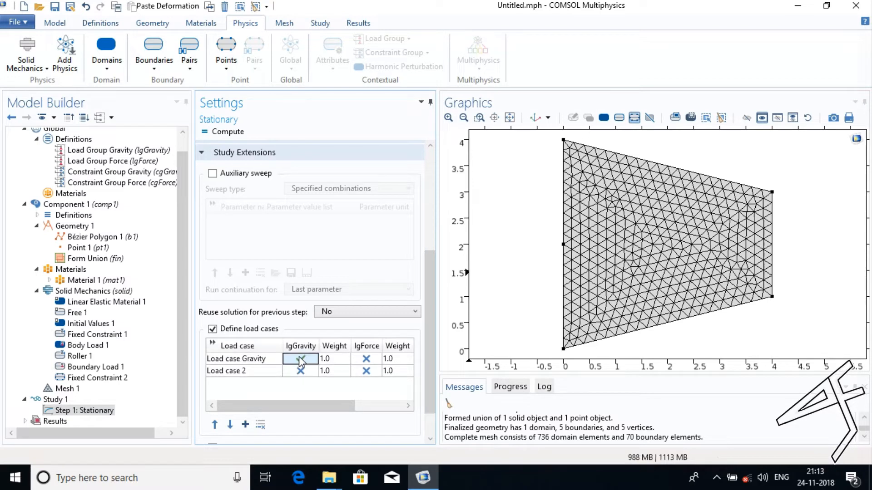
drag(311, 408, 245, 410)
click(369, 358)
click(366, 358)
Rename the second load case as Load case Force and activate lgForce and cgForce for it.
click(252, 372)
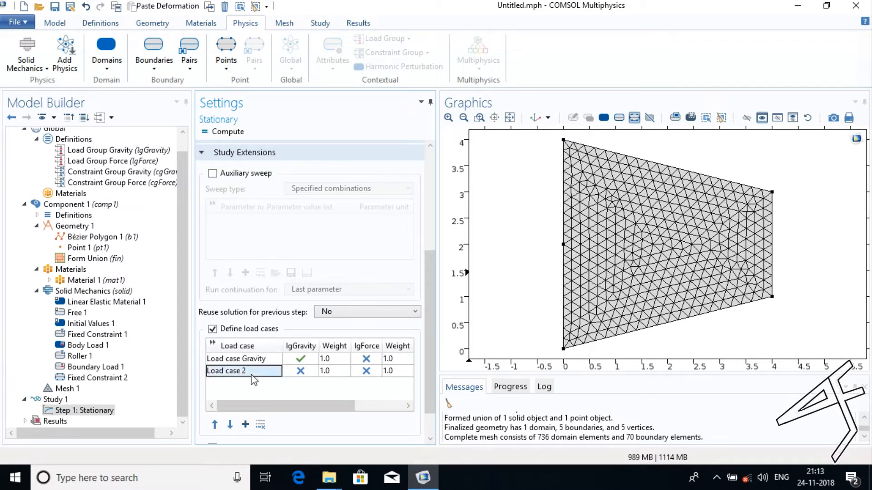
click(252, 372)
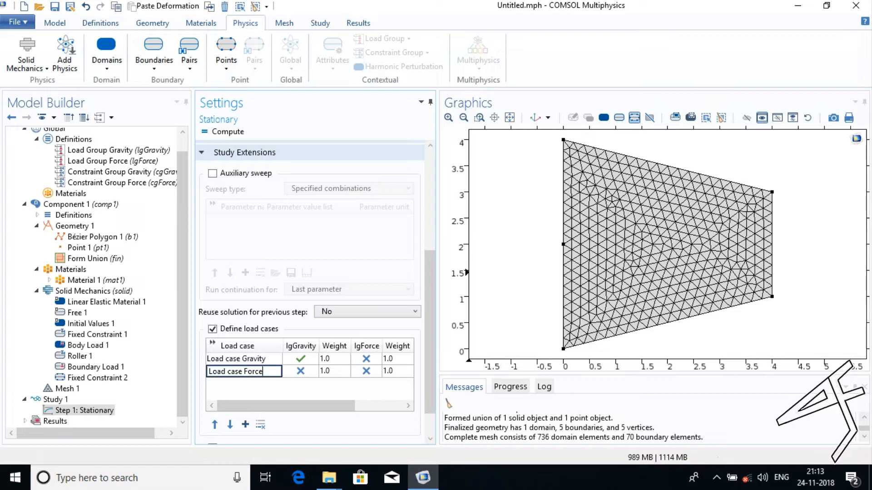
click(366, 371)
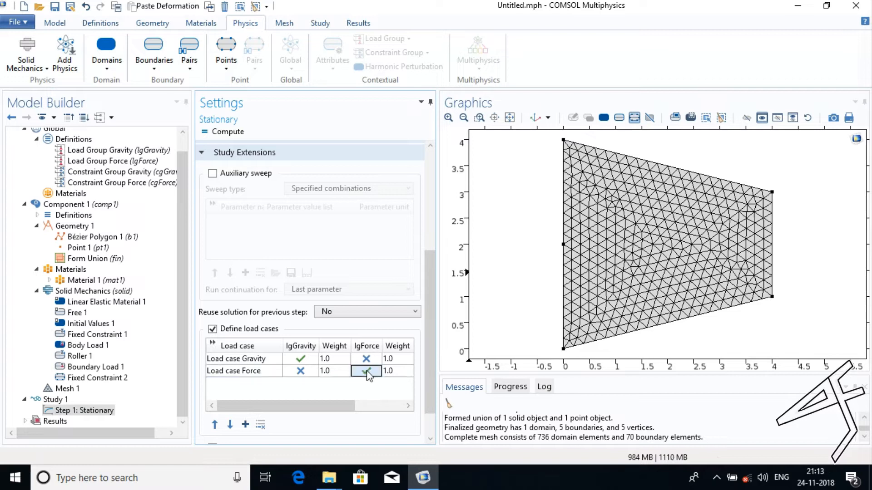
drag(336, 409, 414, 407)
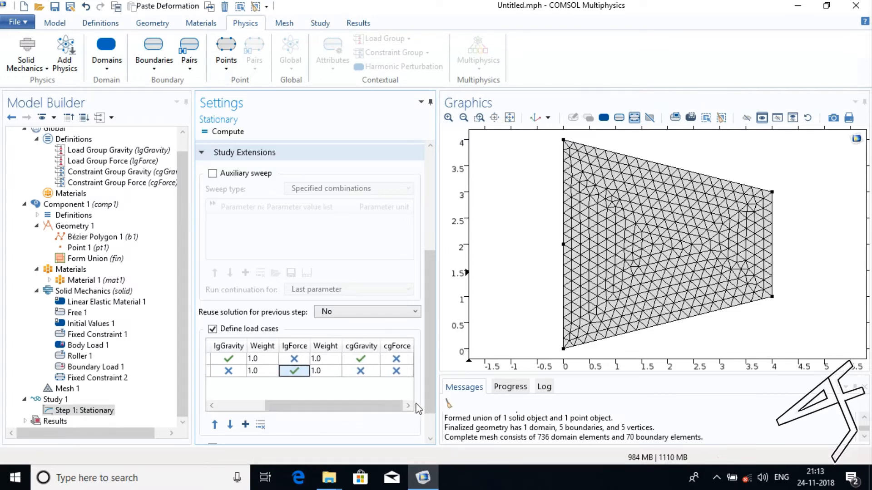
click(396, 371)
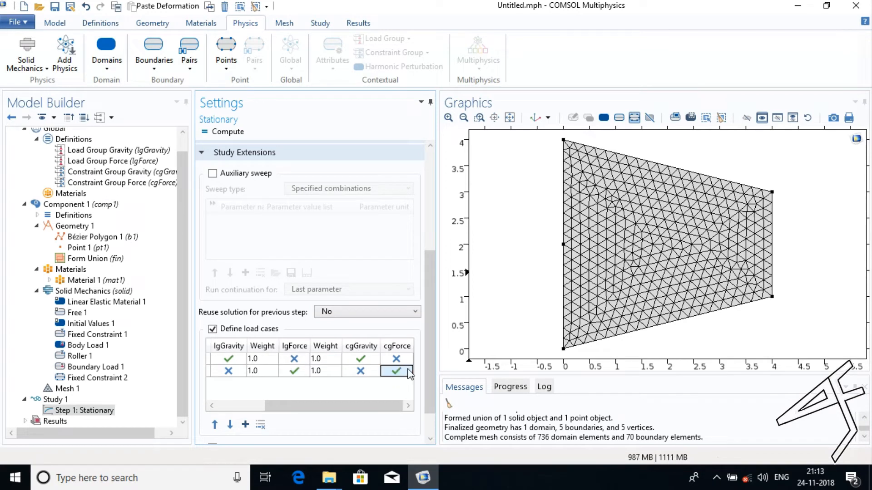
Compute Study 1 with both defined load cases.
scroll(431, 377, down, 2)
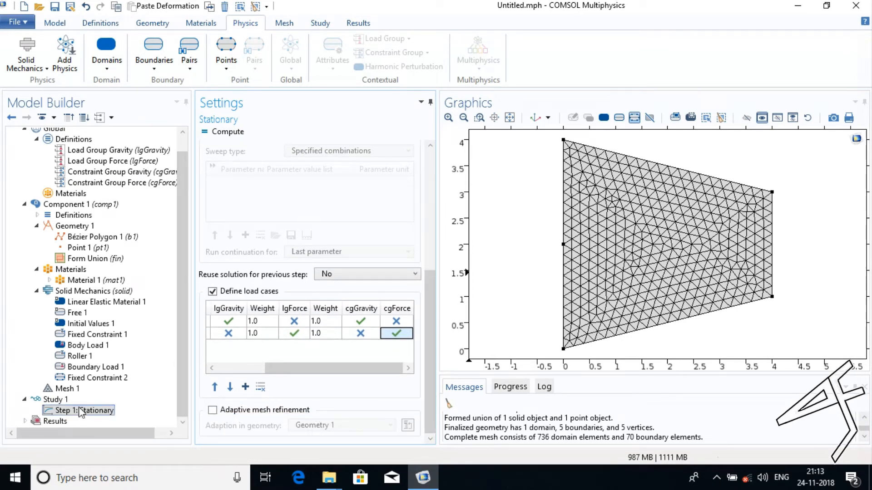
click(58, 400)
right_click(60, 402)
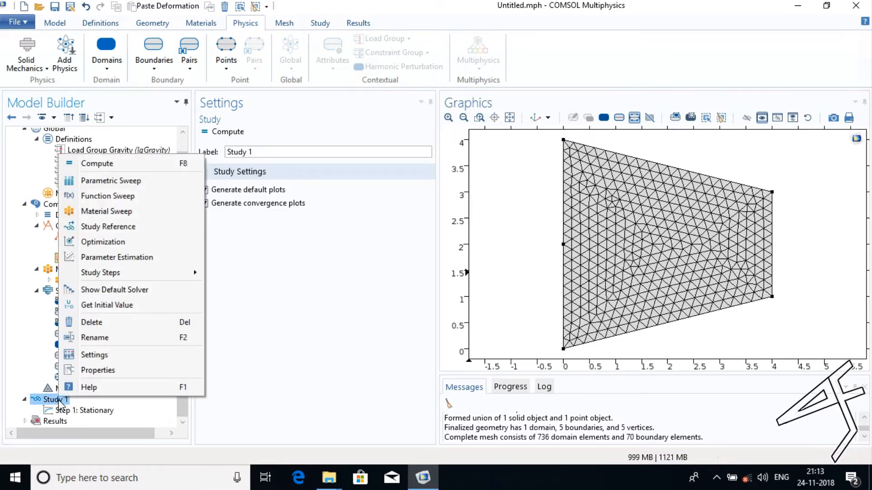
click(102, 165)
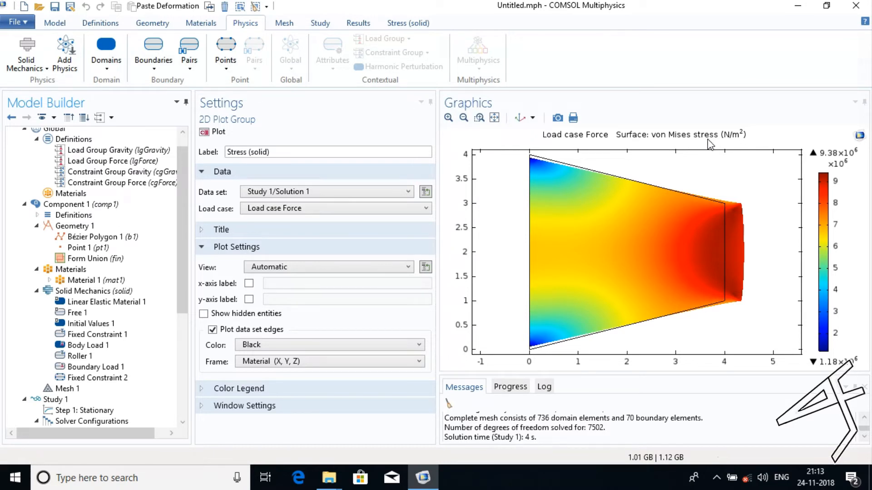
Rename the Stress (solid) plot group in the results as Normal Stress.
scroll(181, 219, down, 1)
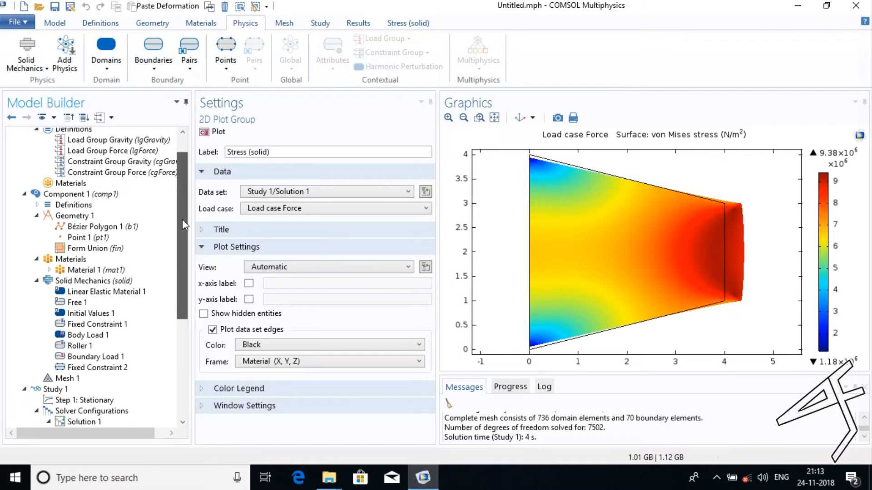
drag(182, 220, 178, 355)
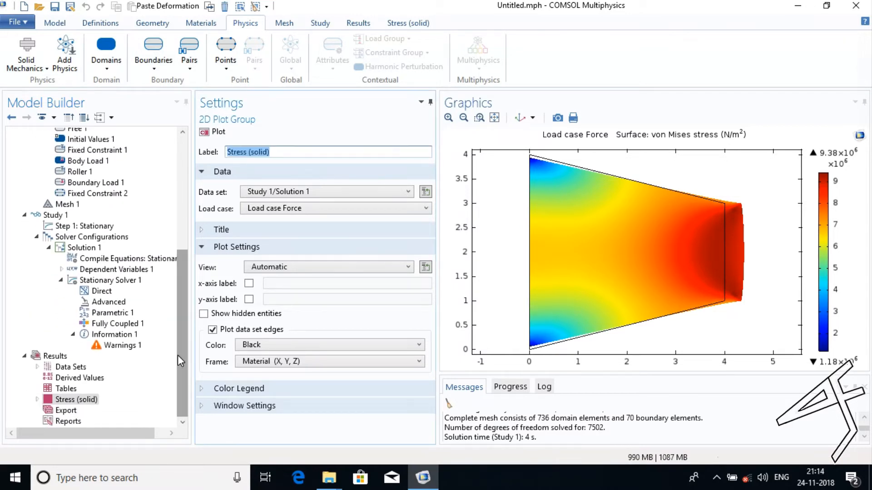
right_click(69, 406)
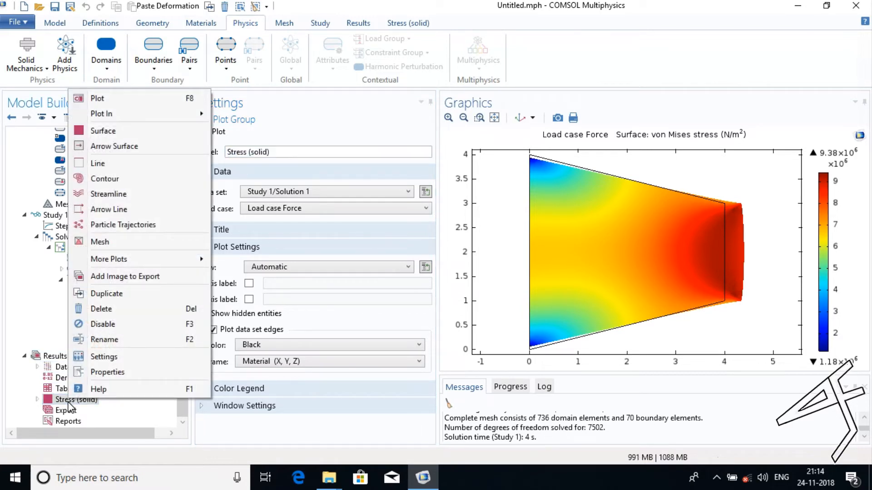
click(97, 340)
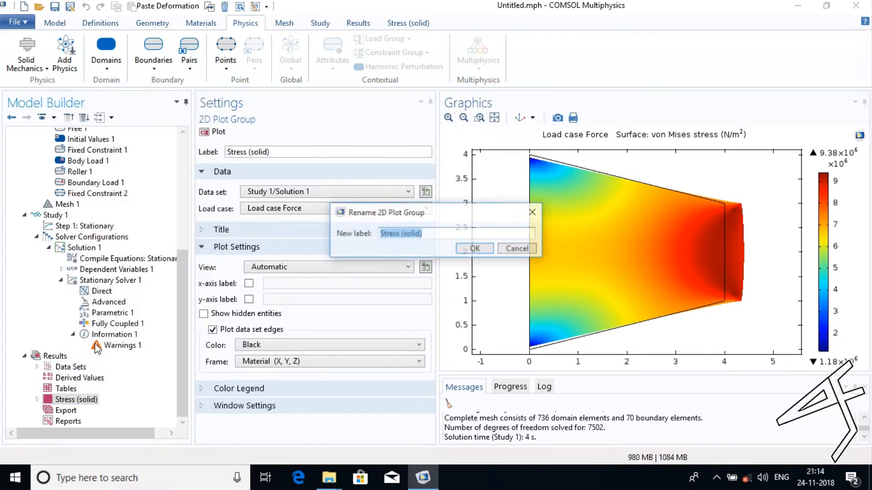
text(Normal Stress)
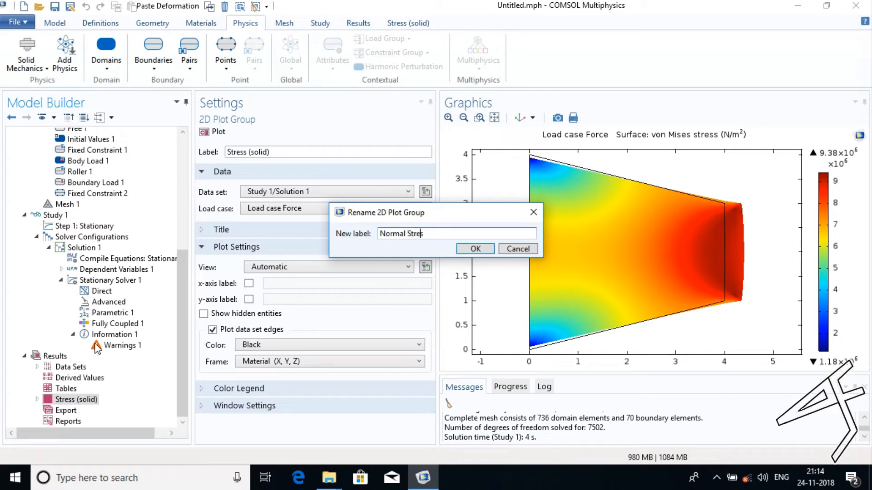
click(462, 254)
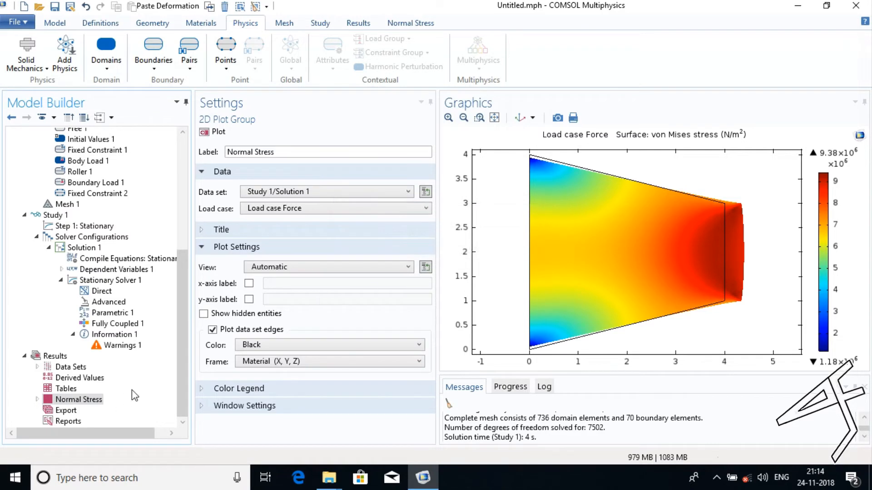
Replace the expression of the Normal Stress surface plot with solid.sGpx, the Gauss-point stress tensor's x component, and plot it.
click(38, 399)
click(79, 411)
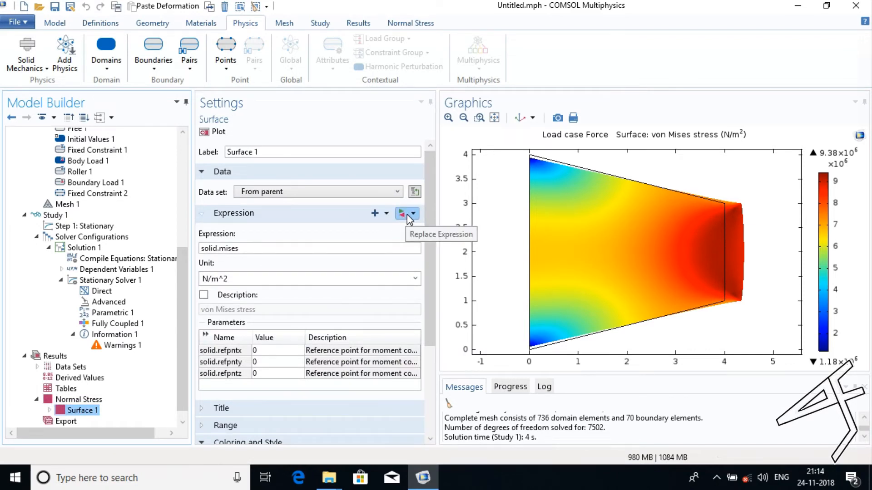
click(407, 215)
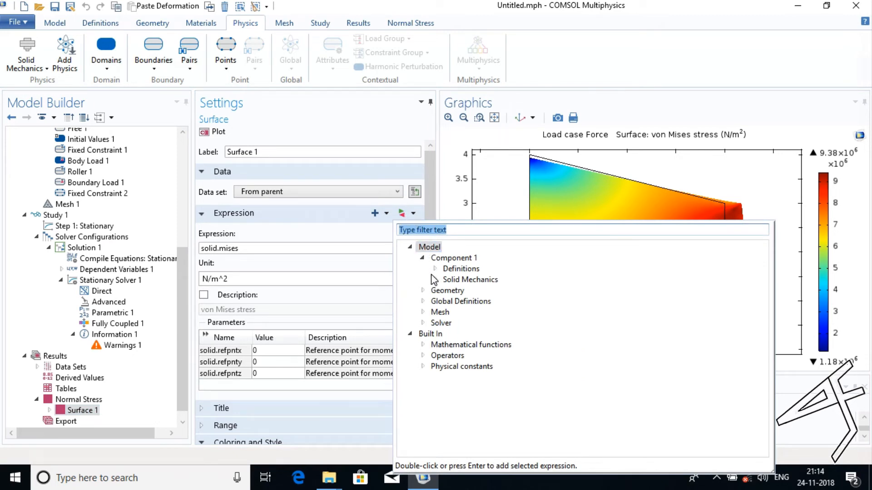
click(435, 280)
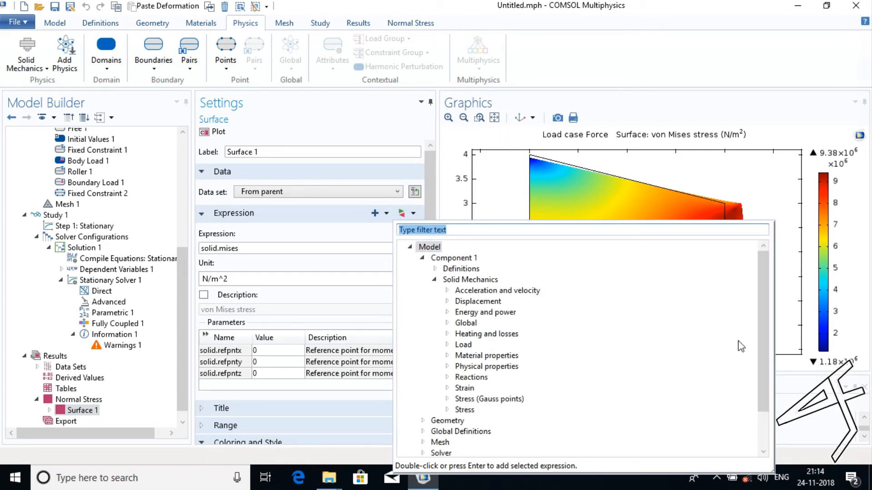
drag(763, 336, 762, 399)
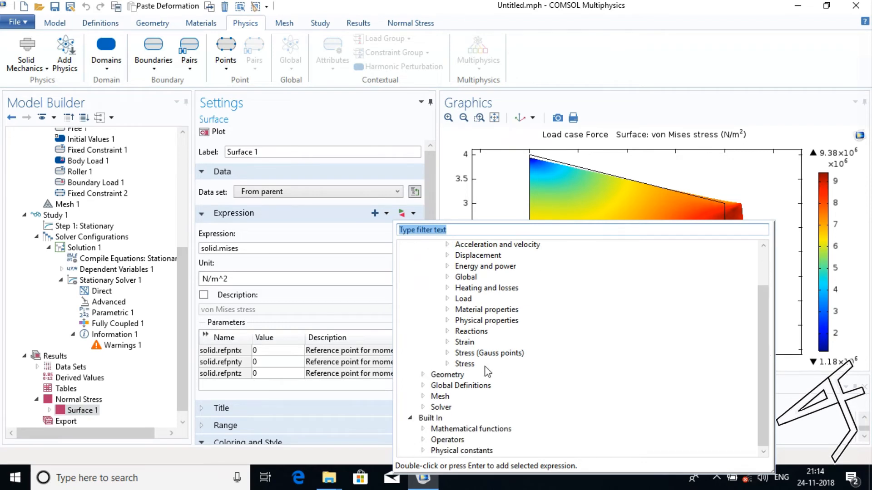
click(448, 353)
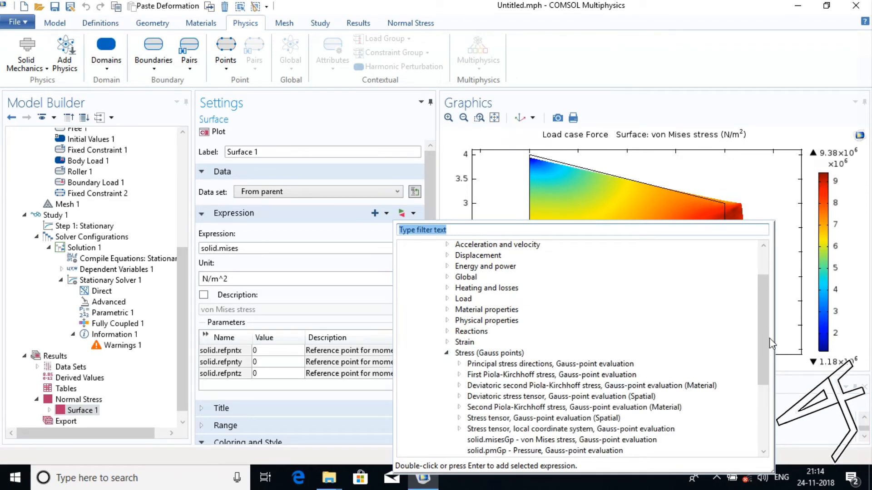
drag(766, 340, 766, 401)
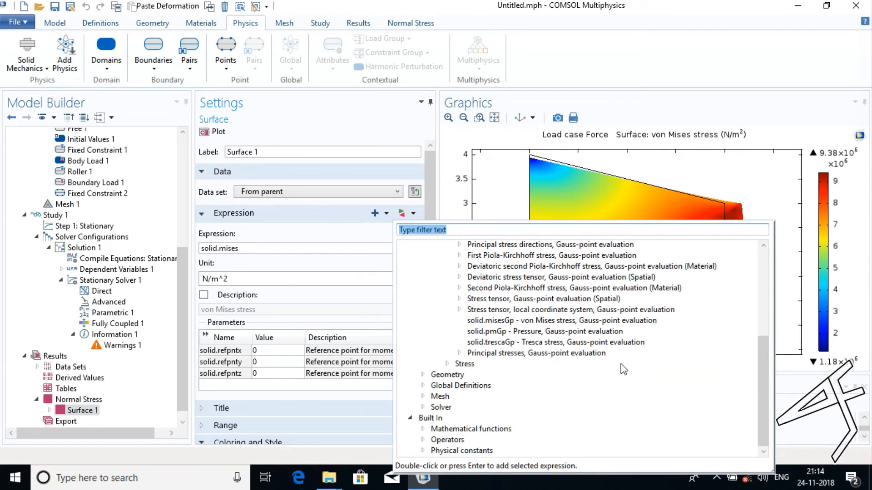
click(466, 299)
click(459, 299)
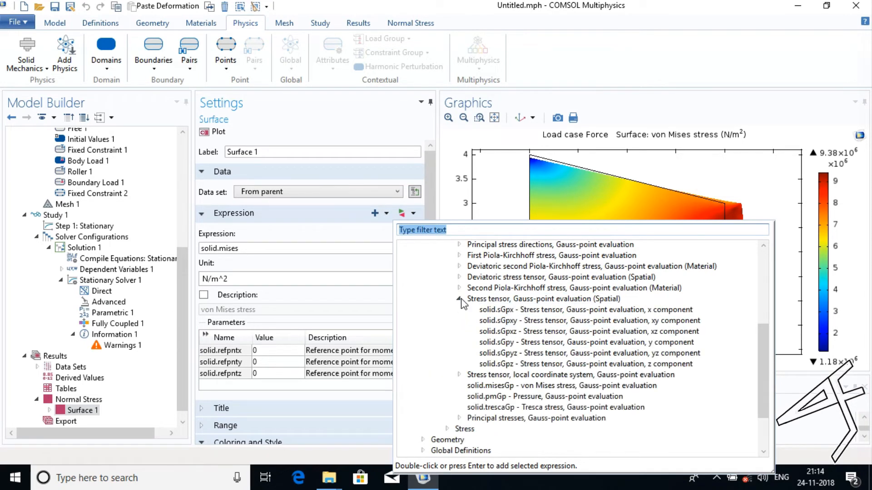
click(499, 311)
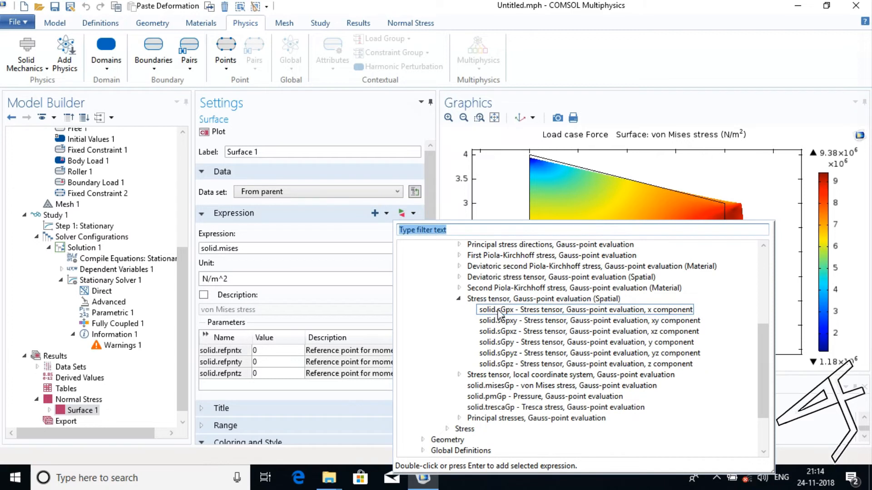
click(499, 310)
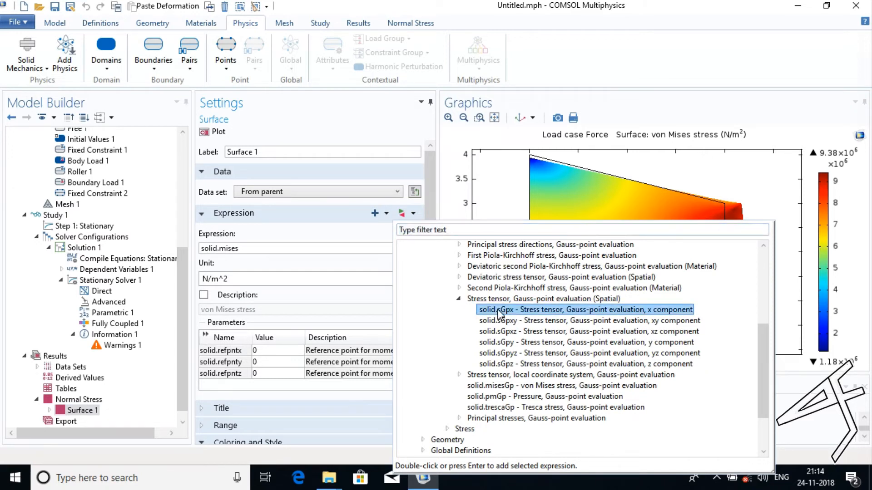
double_click(500, 311)
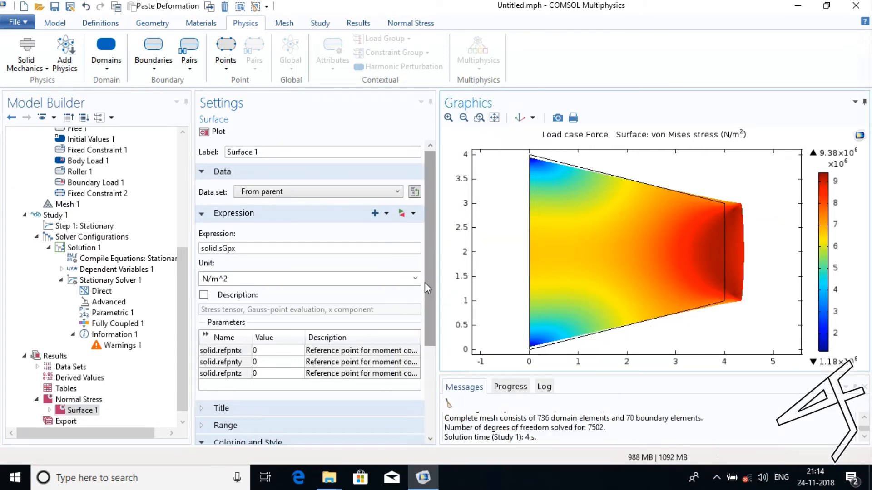
drag(427, 283, 430, 241)
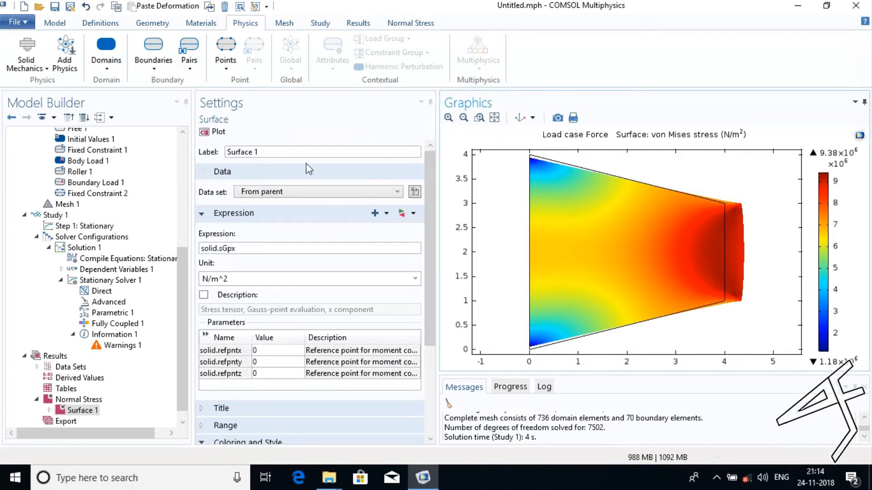
click(217, 132)
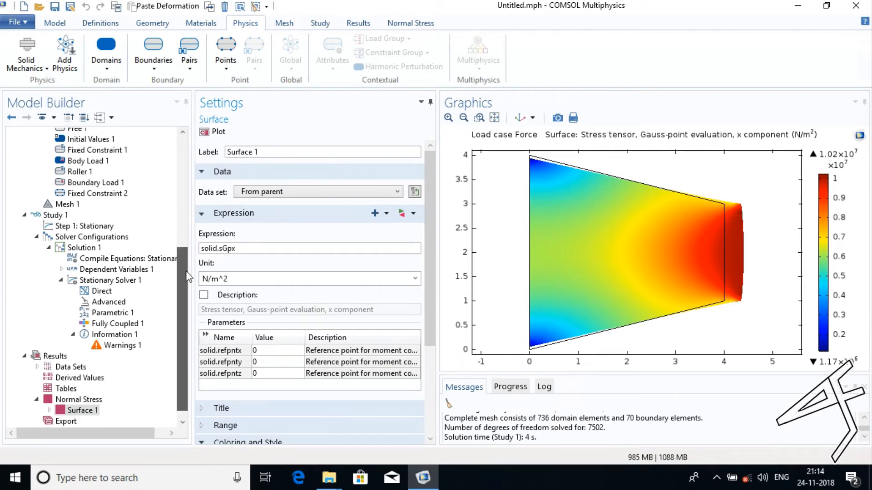
Add a 2D plot group to the results, label it Shear Stress, and set its load case to Load case Gravity.
scroll(181, 312, down, 1)
right_click(55, 347)
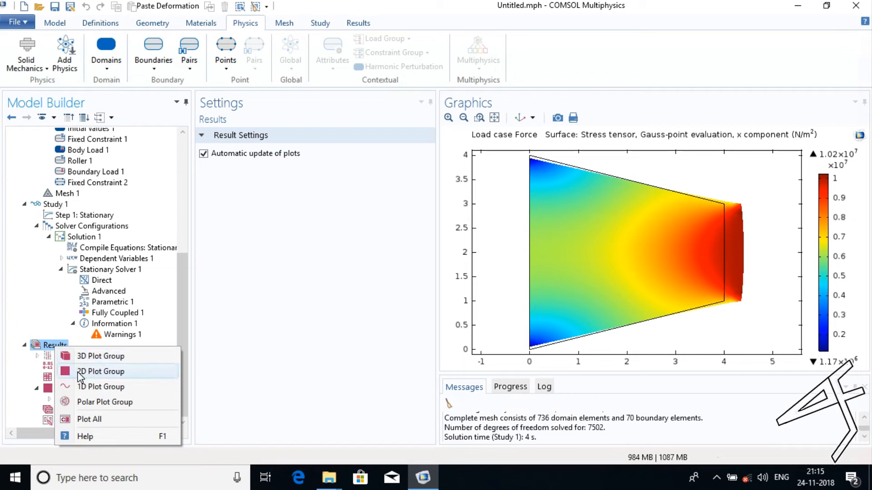
click(79, 372)
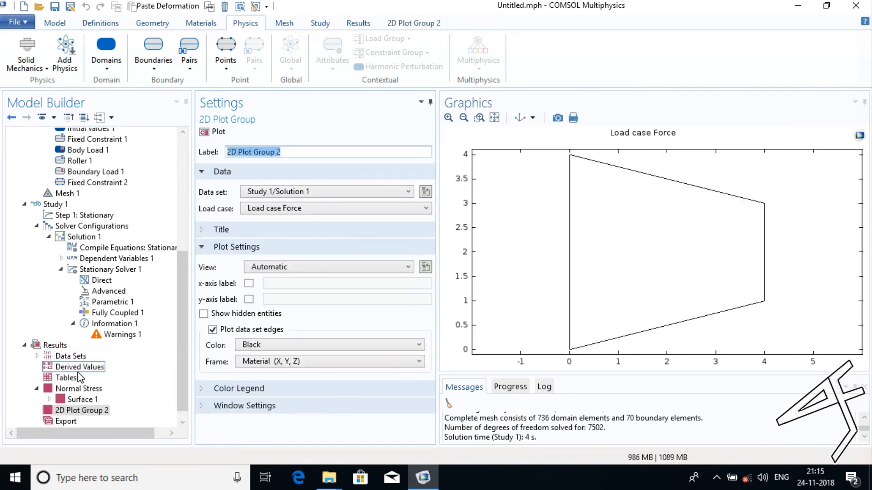
text(Shear Stress)
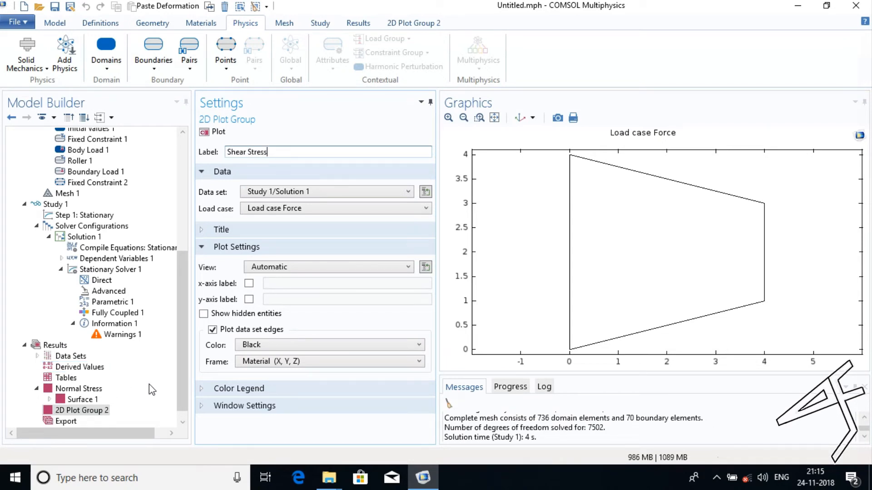
click(272, 212)
click(272, 218)
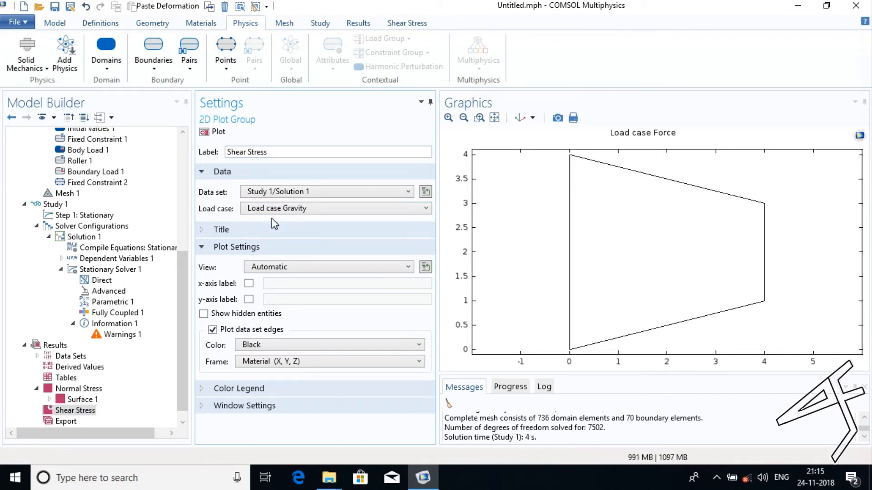
Add a Surface plot to the Shear Stress plot group.
scroll(179, 325, down, 1)
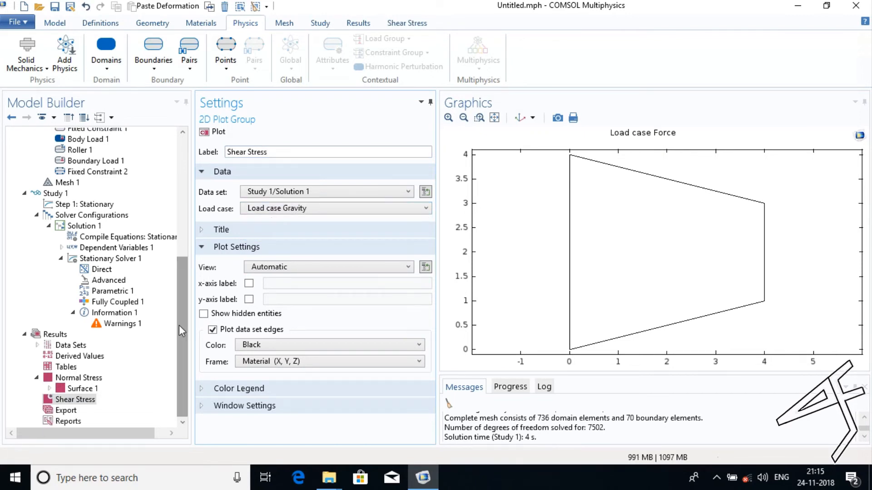
click(84, 403)
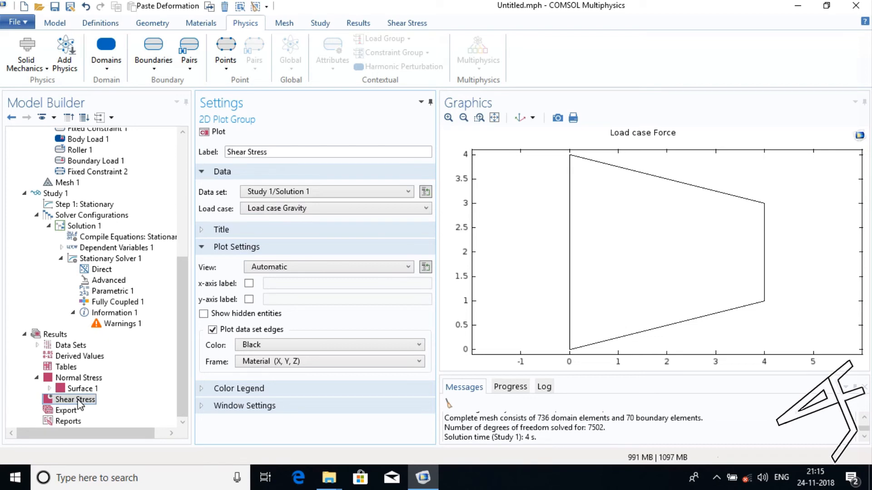
right_click(80, 403)
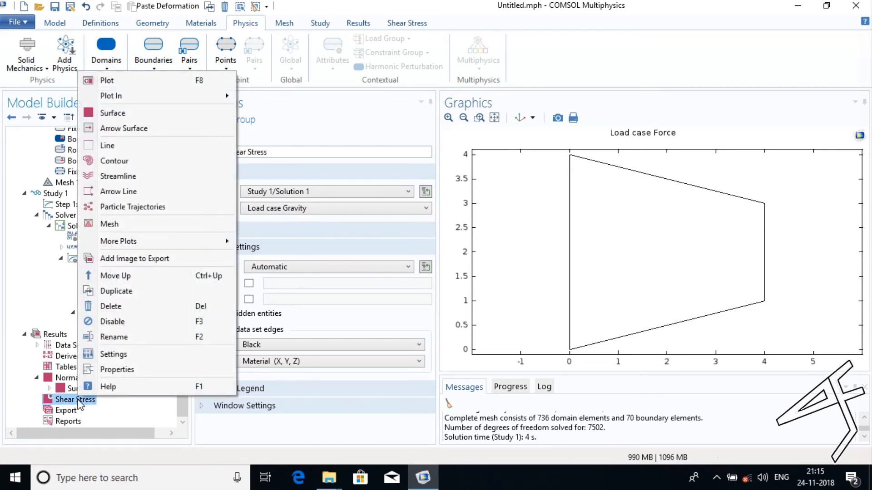
click(116, 118)
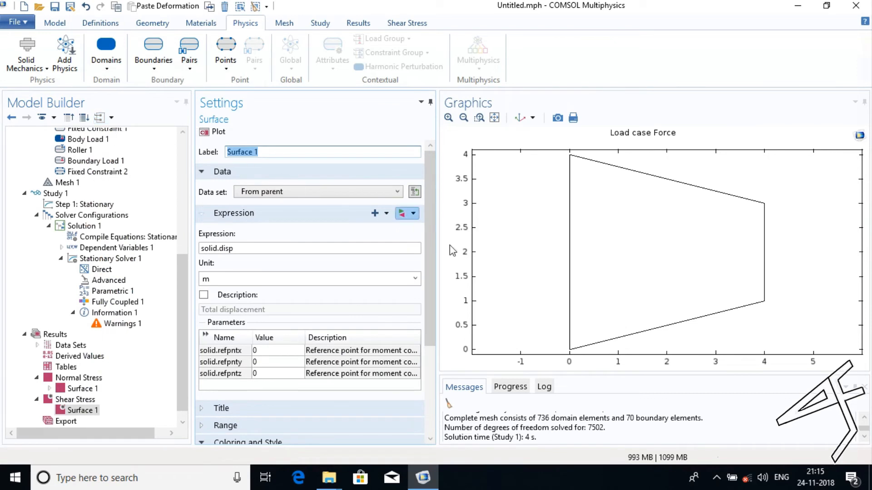
Replace the Shear Stress surface expression with solid.sGpxy, the Gauss-point stress tensor's xy component.
click(410, 218)
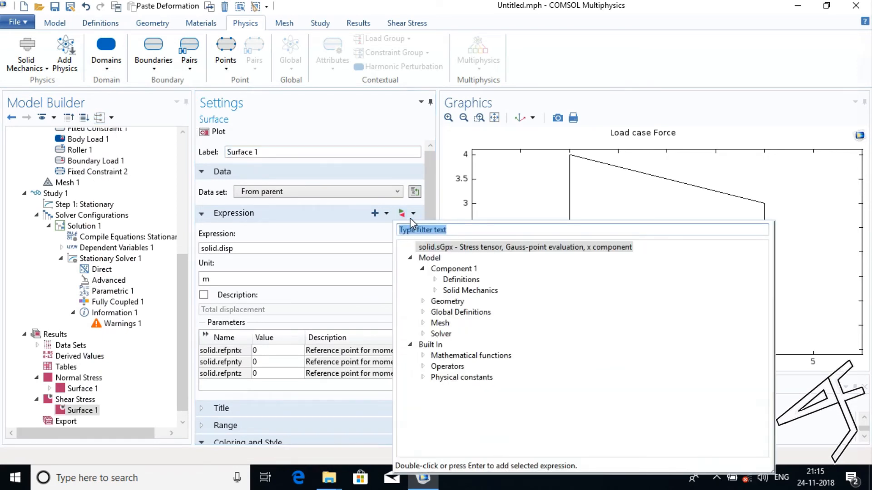
click(435, 291)
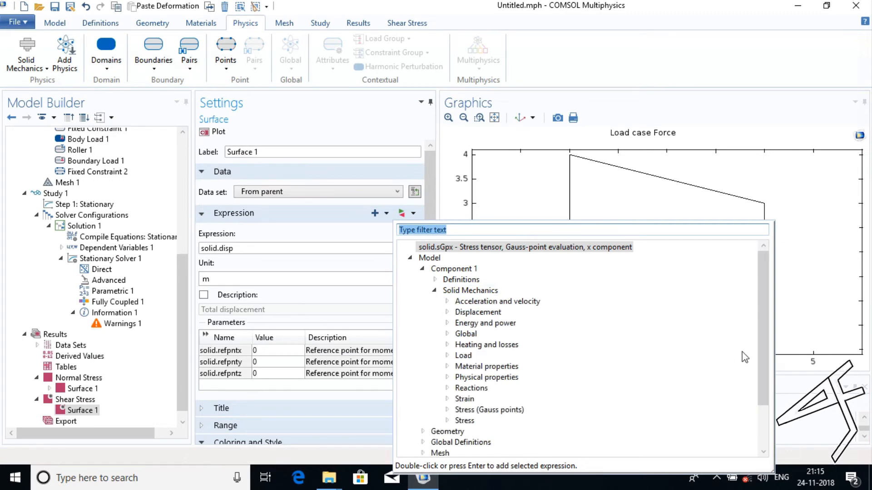
drag(767, 334, 769, 383)
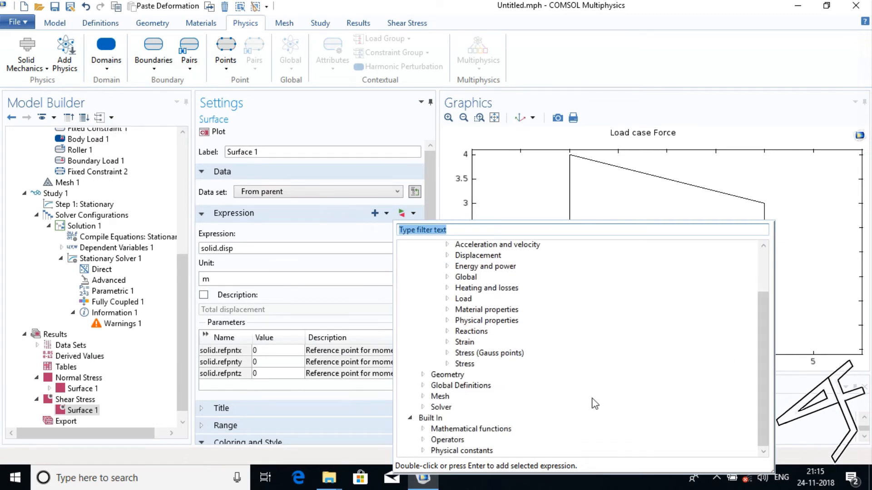
click(447, 353)
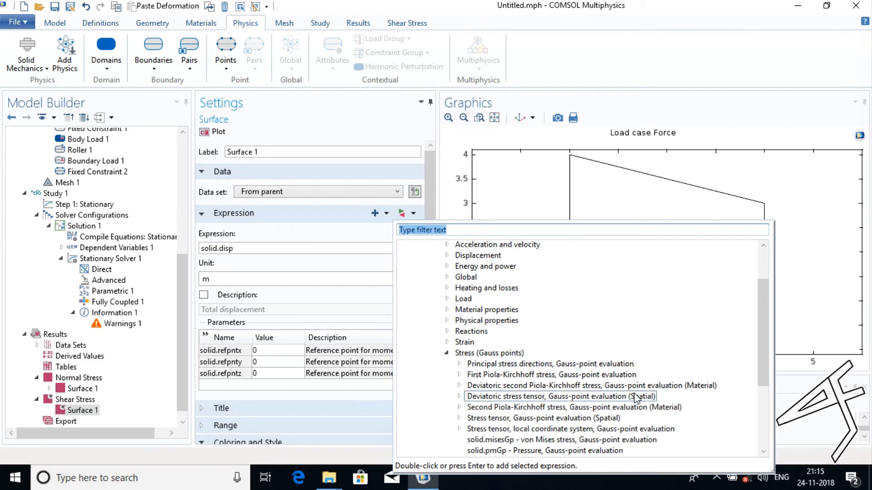
drag(761, 350, 755, 402)
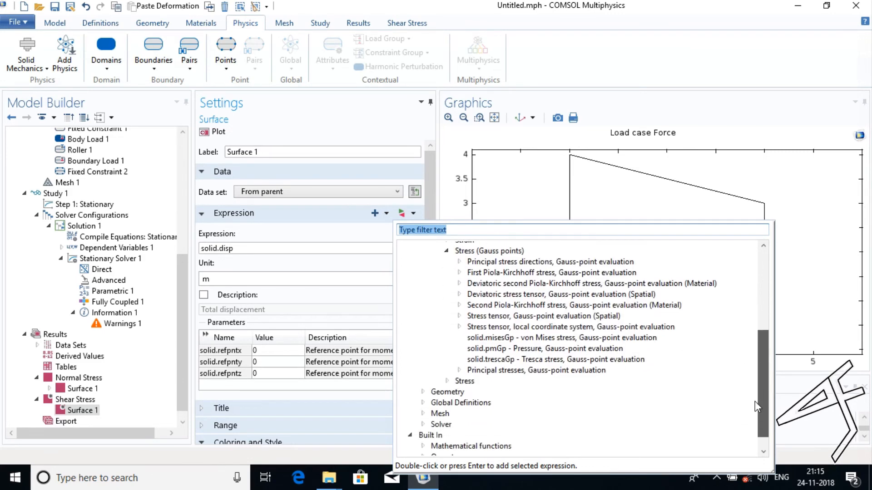
click(459, 315)
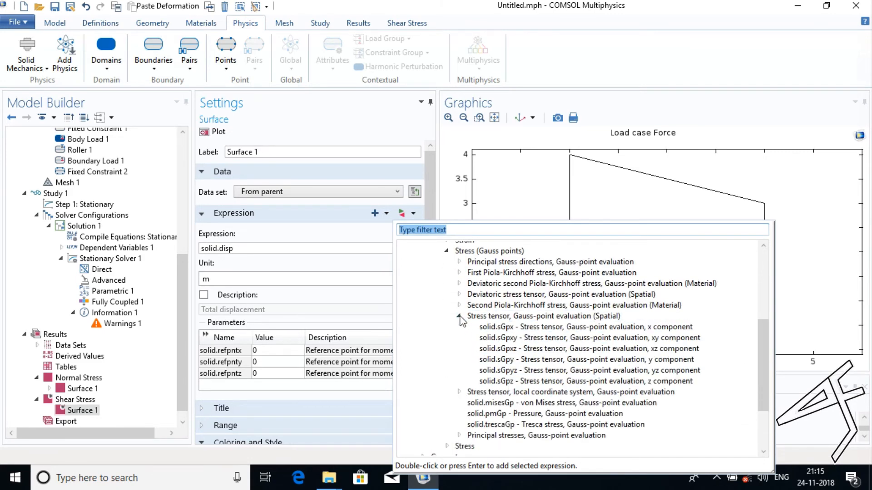
click(508, 319)
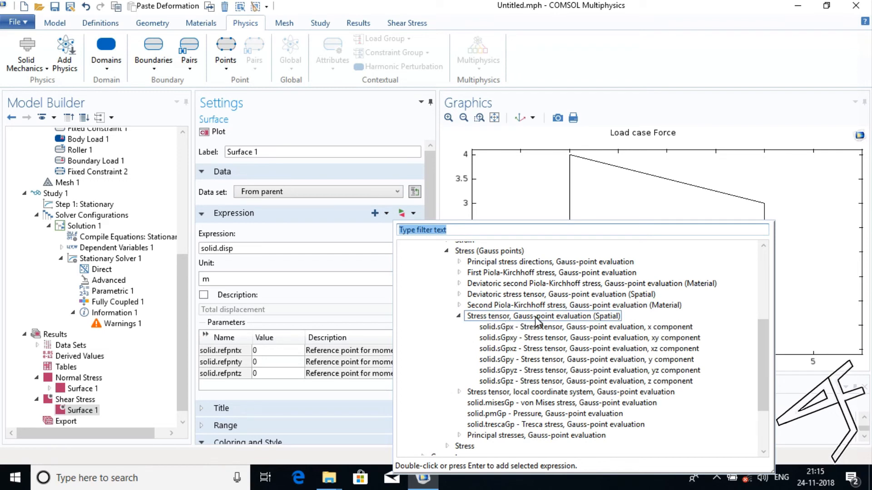
click(525, 327)
click(509, 338)
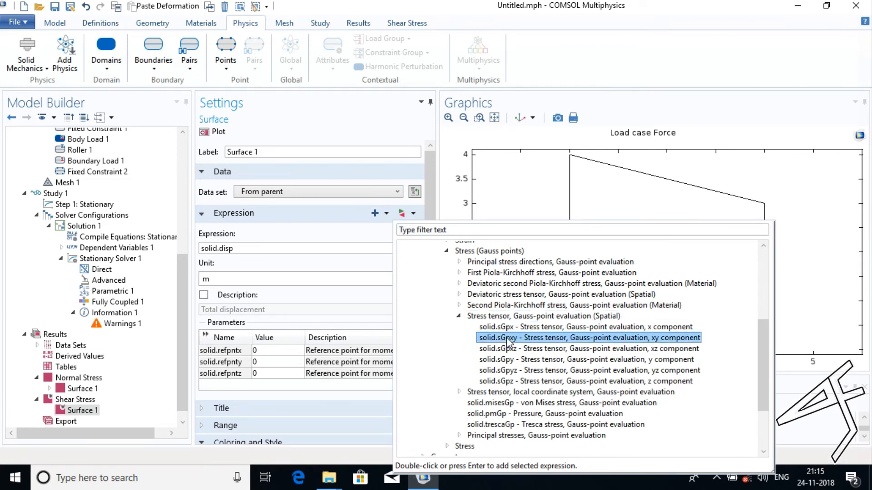
double_click(507, 338)
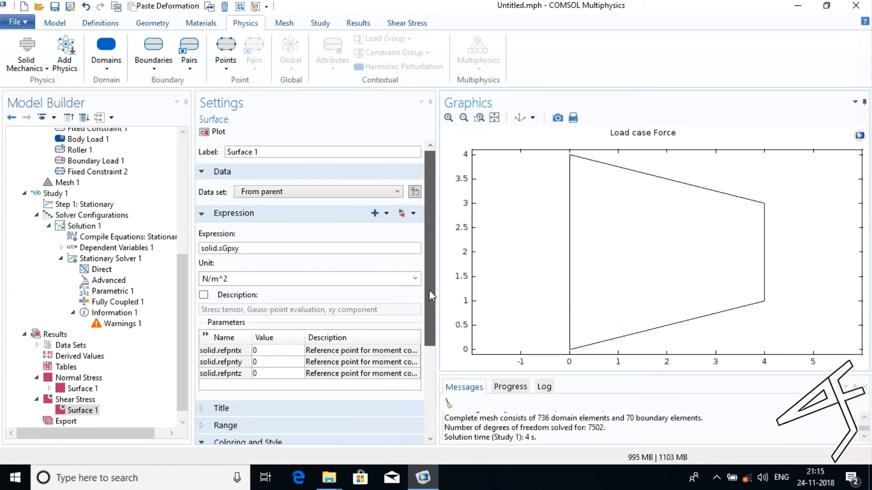
mouse_move(429, 290)
mouse_down()
mouse_move(429, 316)
mouse_move(430, 275)
mouse_up()
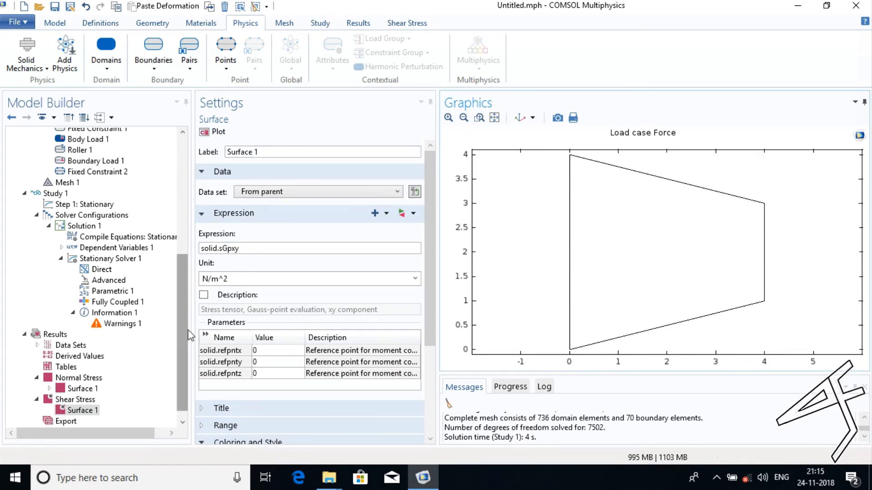
Copy the Deformation node from the surface plot of the Normal Stress group.
scroll(182, 329, down, 1)
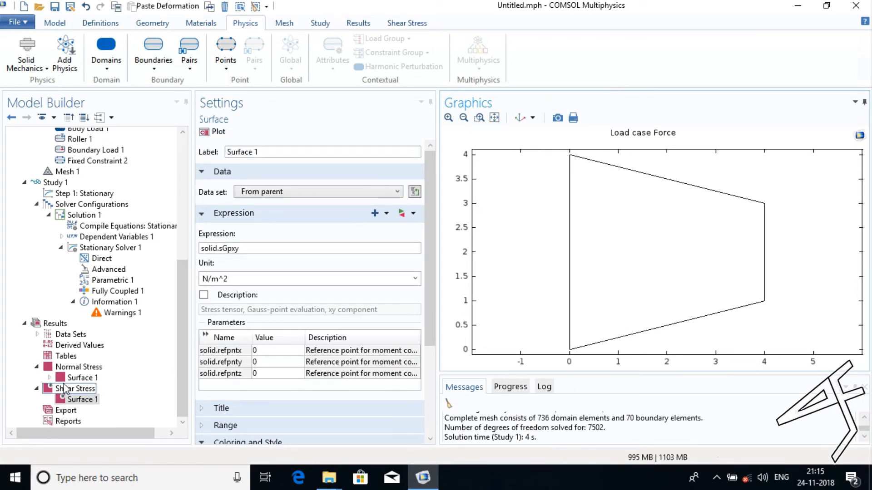
click(49, 378)
click(87, 389)
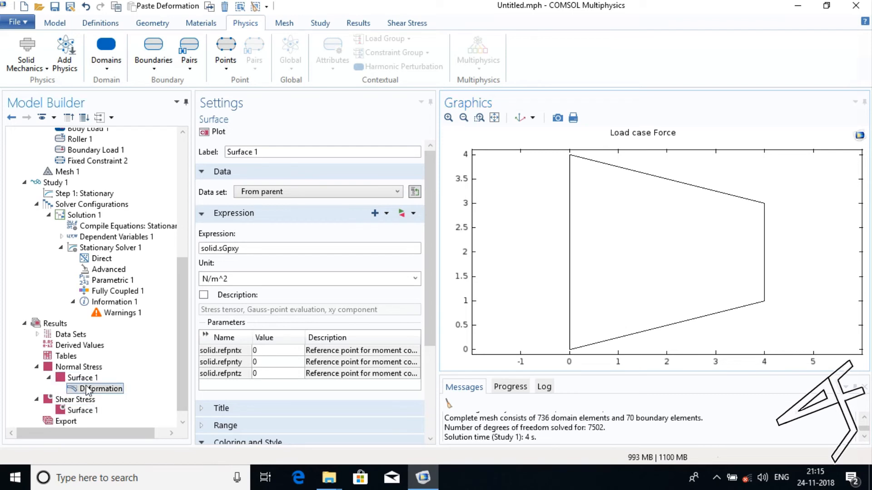
right_click(87, 390)
click(87, 390)
right_click(86, 390)
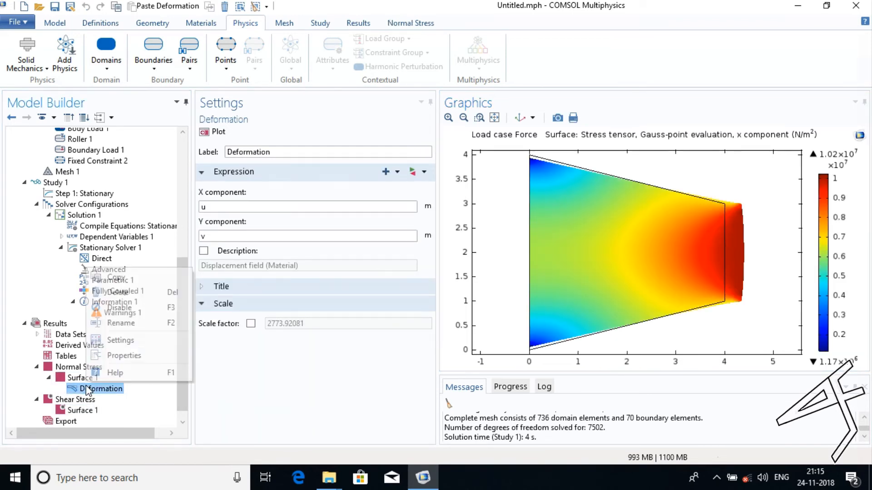
click(113, 278)
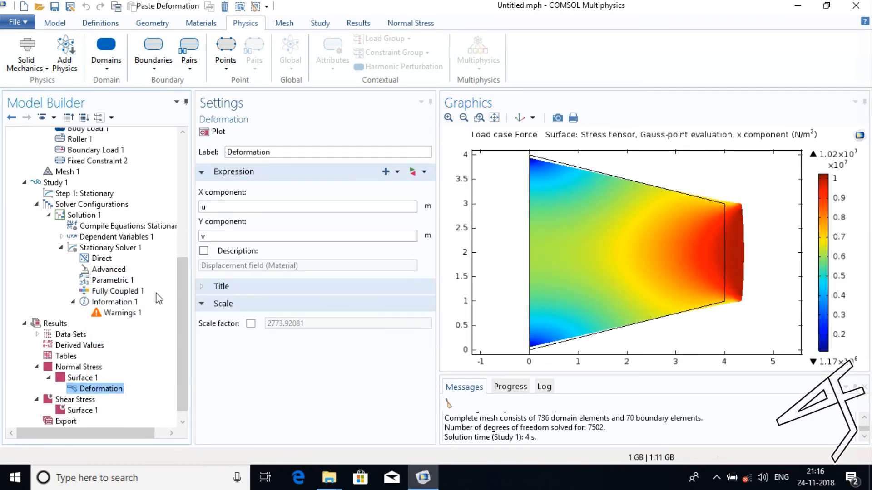
Paste the copied deformation into the Shear Stress group's surface and plot it.
scroll(134, 348, down, 1)
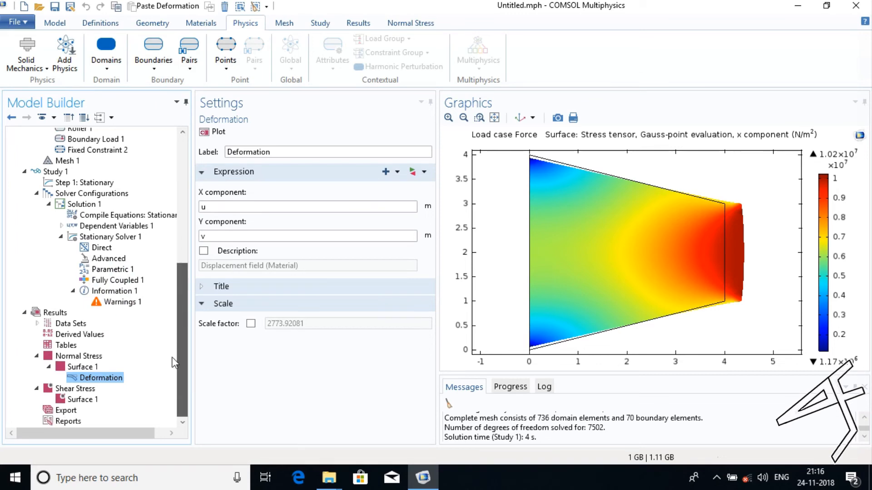
click(82, 400)
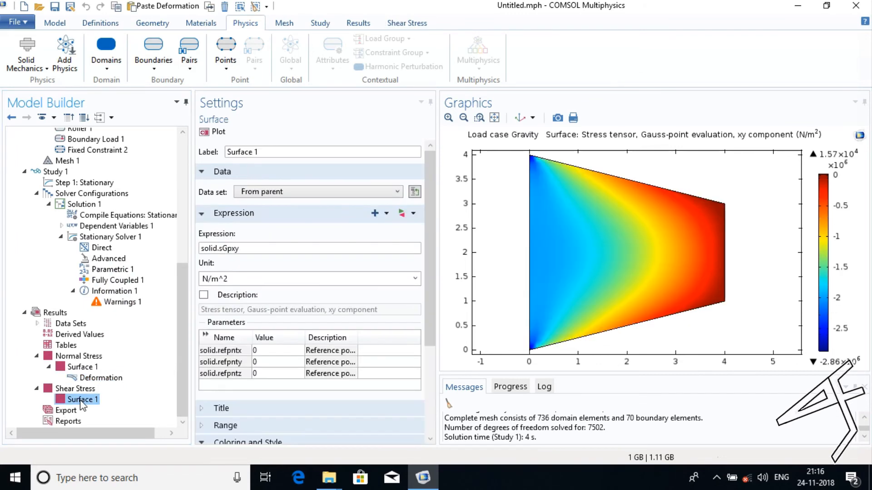
right_click(83, 400)
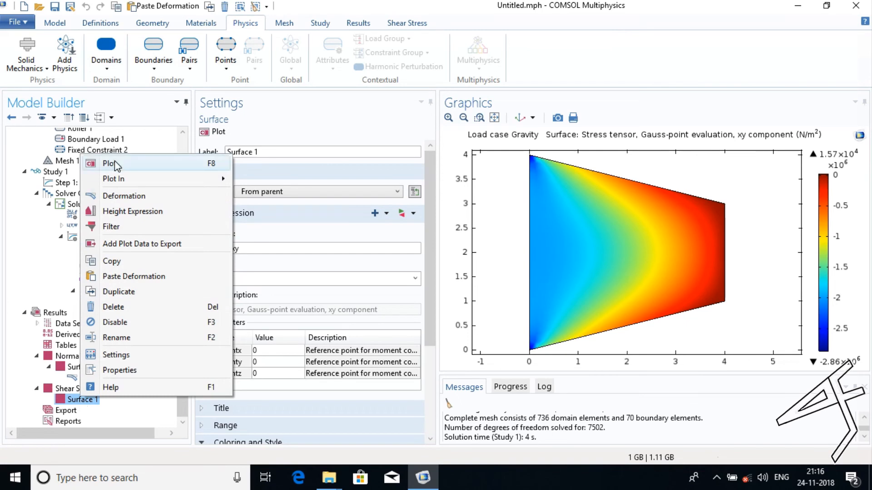
click(121, 277)
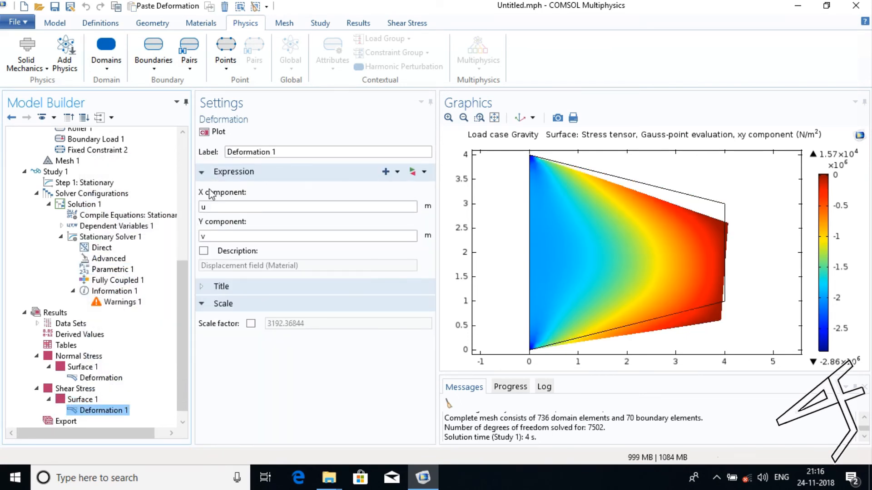
click(217, 131)
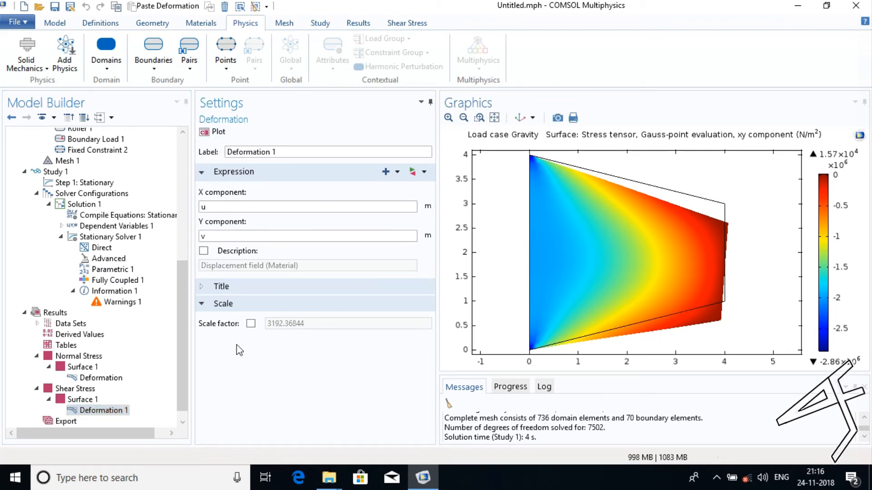
Collapse both stress plot groups in the model tree and examine the Normal Stress and Shear Stress plots.
drag(179, 339, 169, 409)
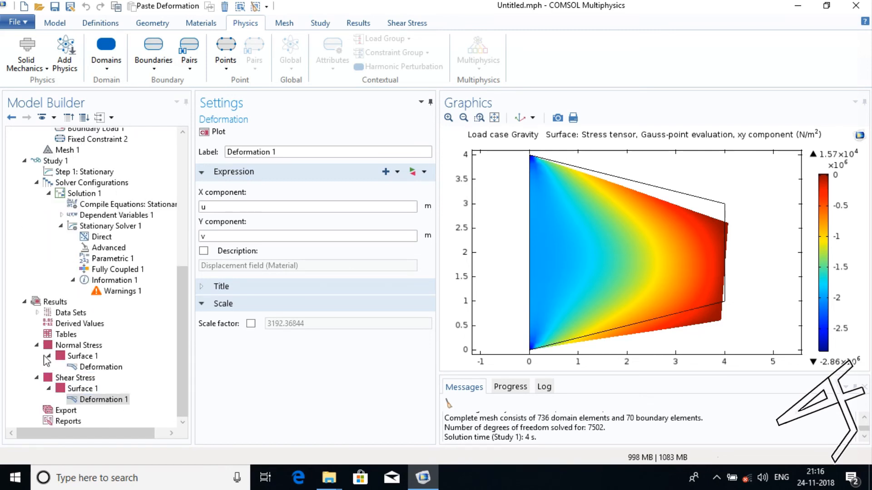
click(37, 346)
click(36, 378)
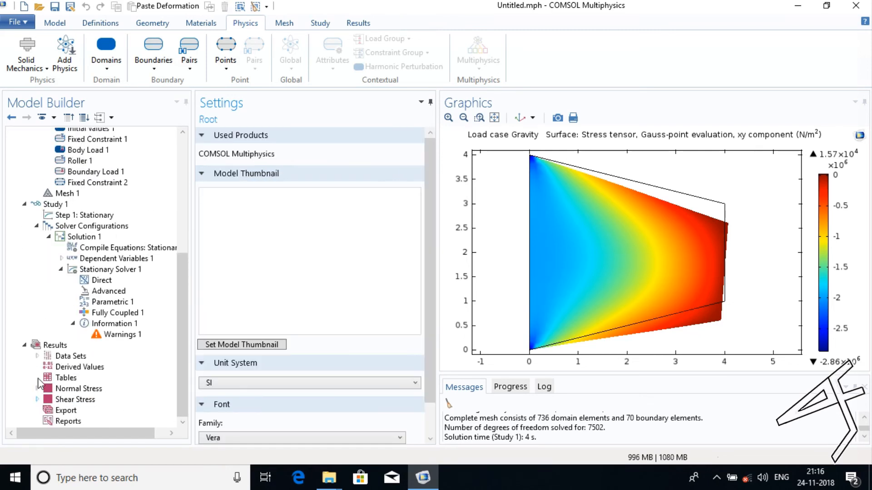
click(61, 390)
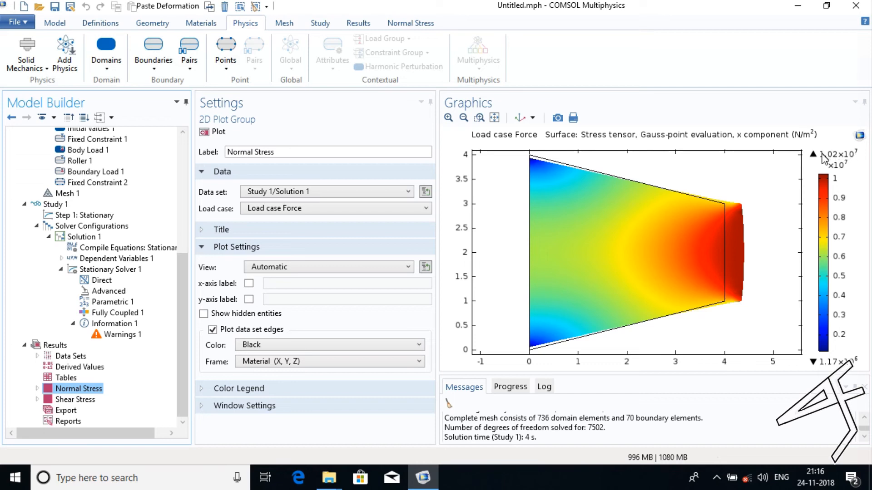
click(88, 401)
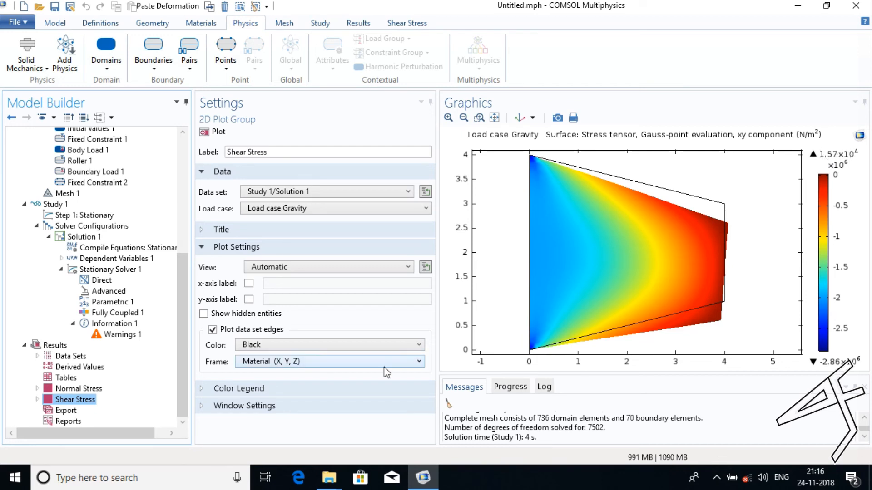
Evaluate the normal stress at about x 2.9, y 2.5, and the shear stress at about x 1.2, y 1.4 and x 3.7, y 2.5.
click(82, 389)
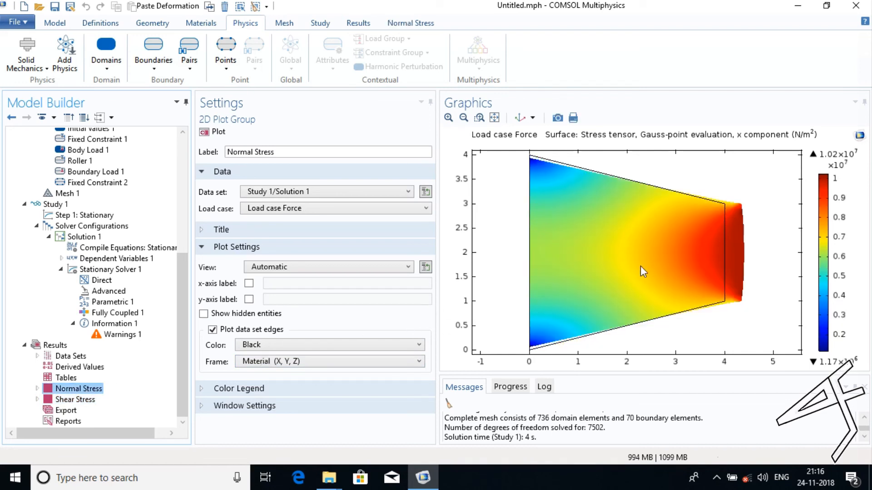
click(670, 230)
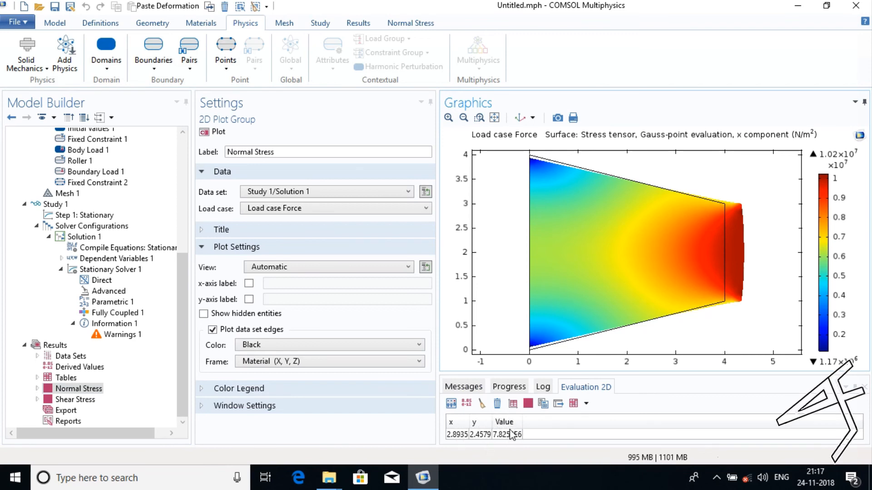
click(77, 400)
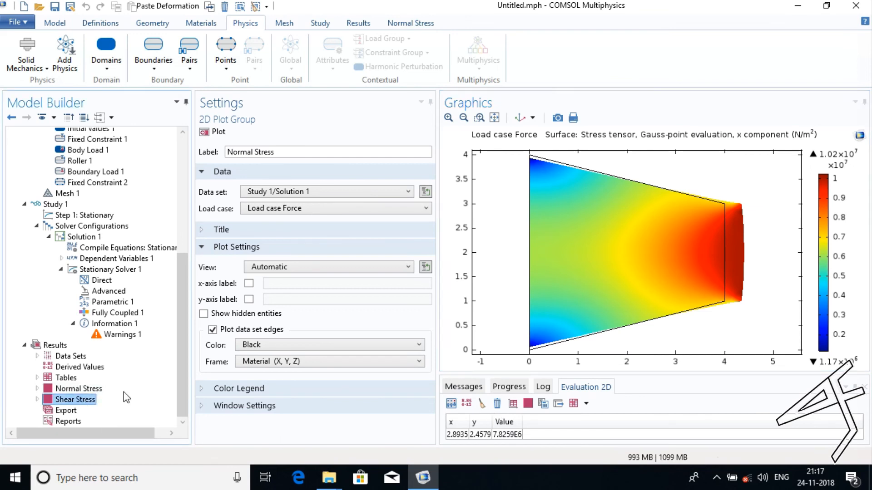
click(587, 279)
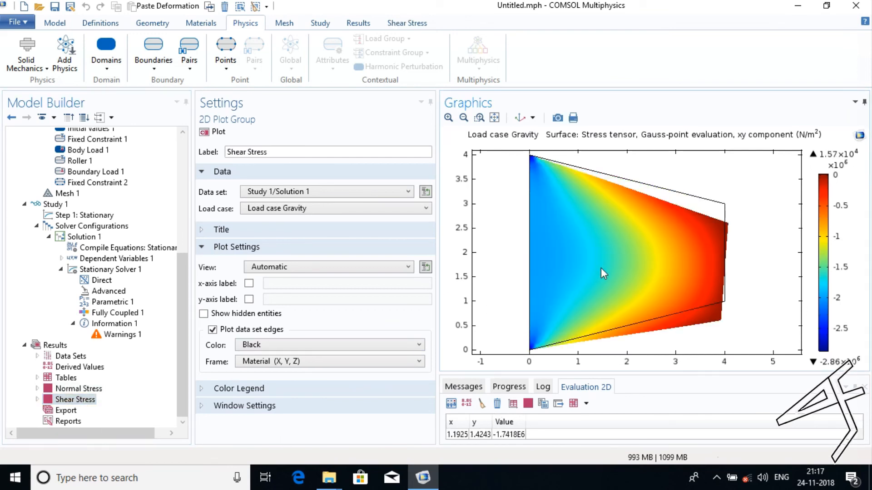
click(697, 234)
click(712, 226)
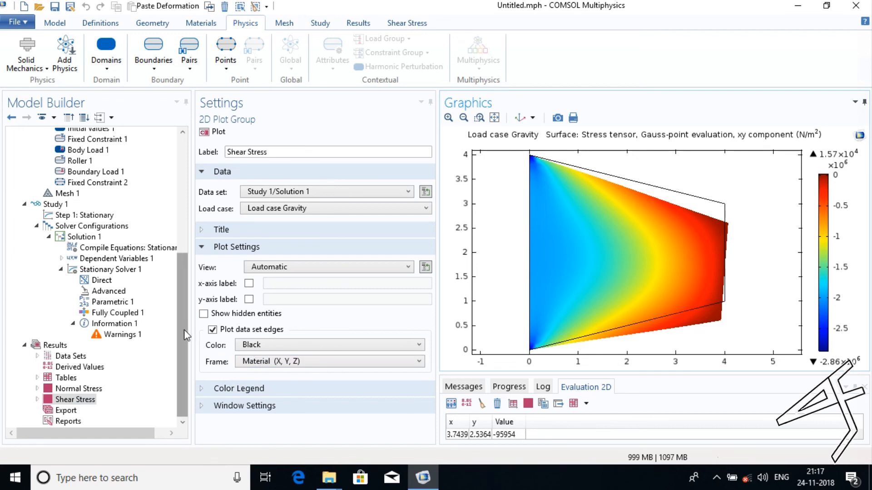
drag(184, 330, 189, 163)
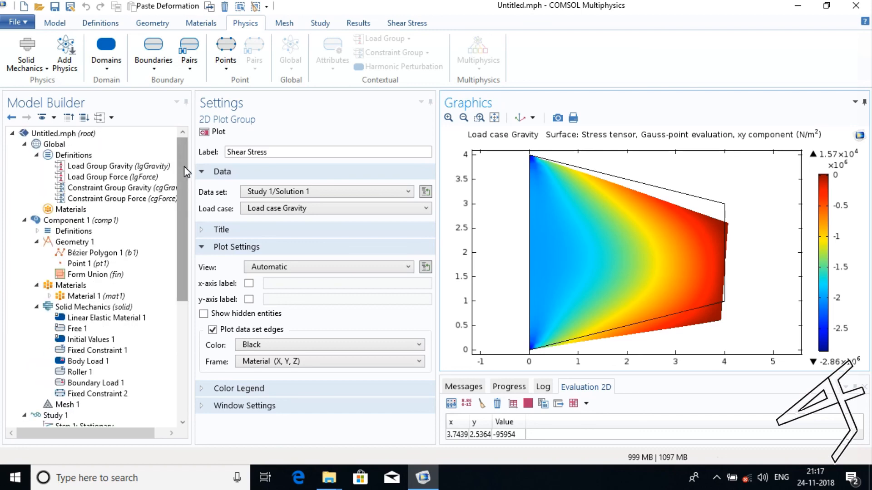
mouse_move(184, 166)
mouse_down()
mouse_move(179, 200)
mouse_move(181, 158)
mouse_up()
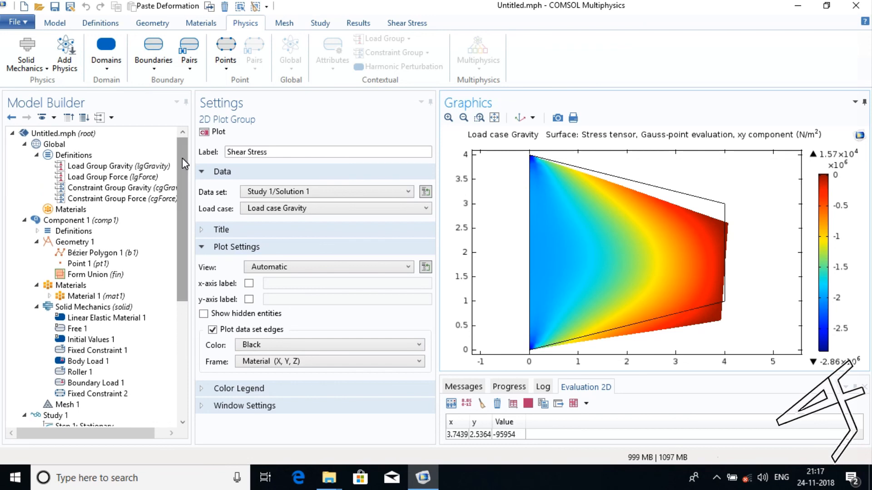